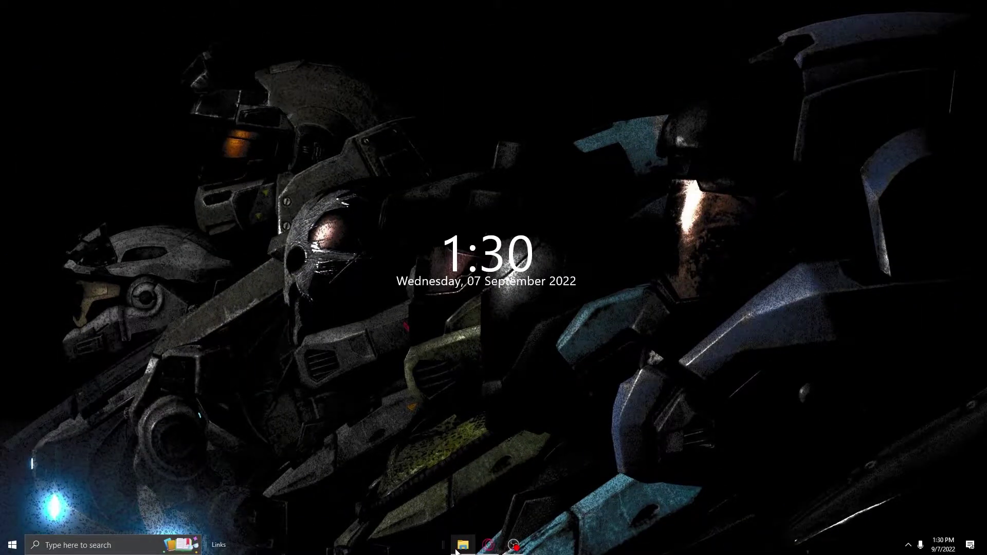
# Launch HR Foundation from the Tools shortcuts folder and keep the current project instead of Omaha
pyautogui.click(463, 545)
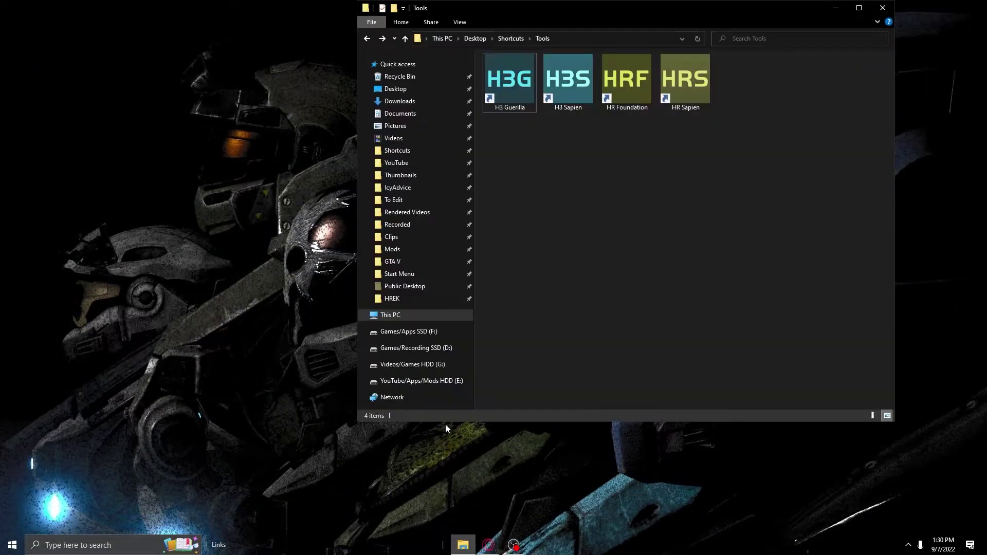
pyautogui.rightClick(640, 84)
pyautogui.click(591, 103)
pyautogui.scroll(-5, 691, 257)
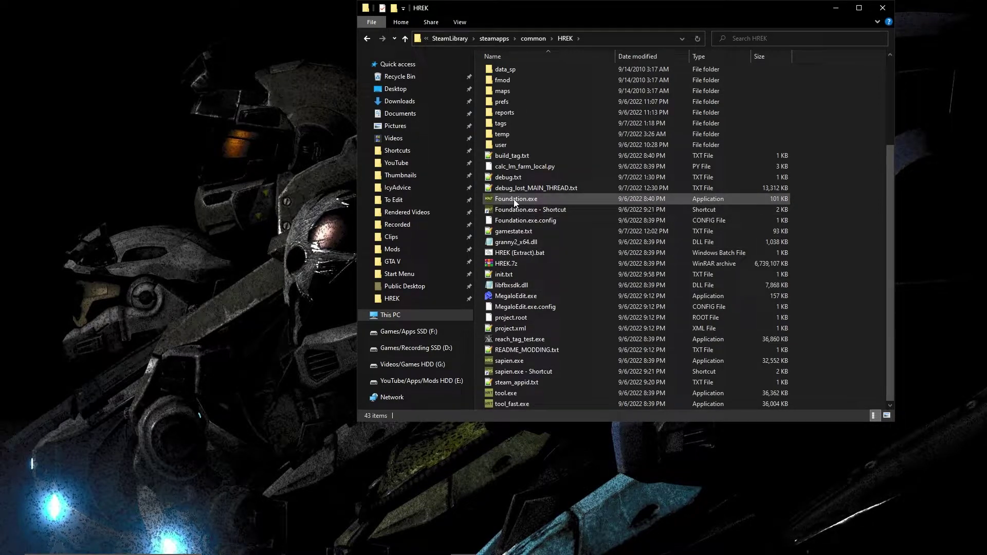
pyautogui.doubleClick(626, 79)
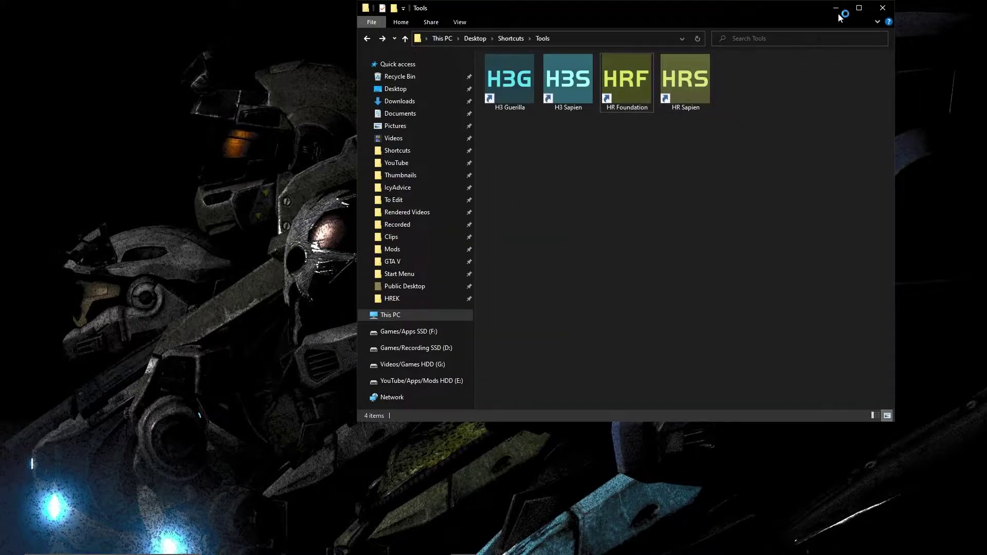
pyautogui.click(835, 8)
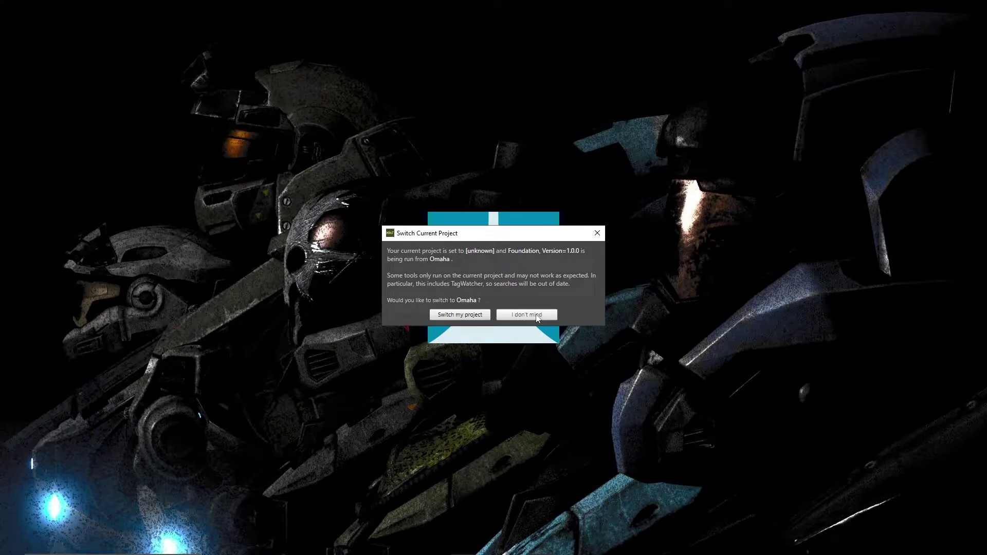
pyautogui.click(535, 316)
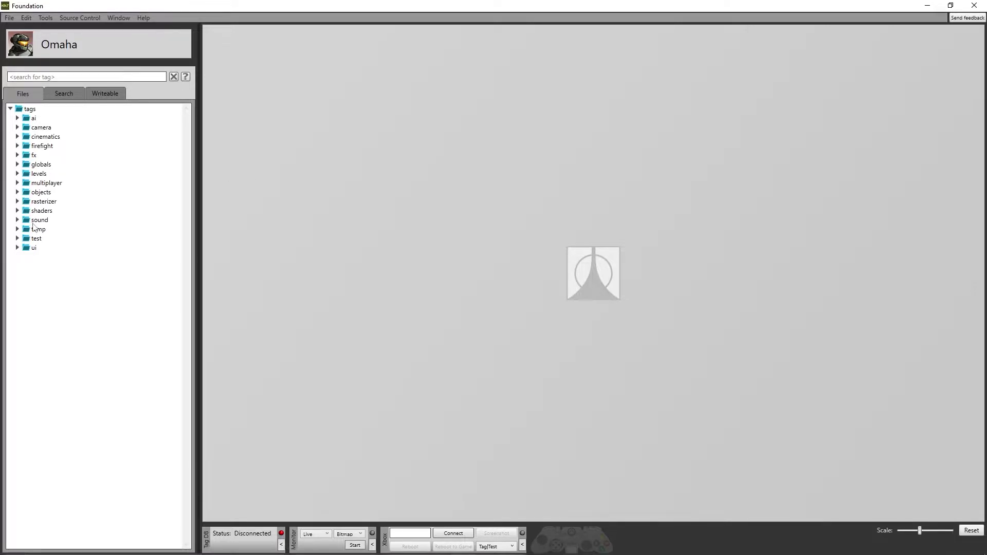
# Expand tags > objects > characters > marine in the Files tree to list marine.biped and other marine tags
pyautogui.click(17, 118)
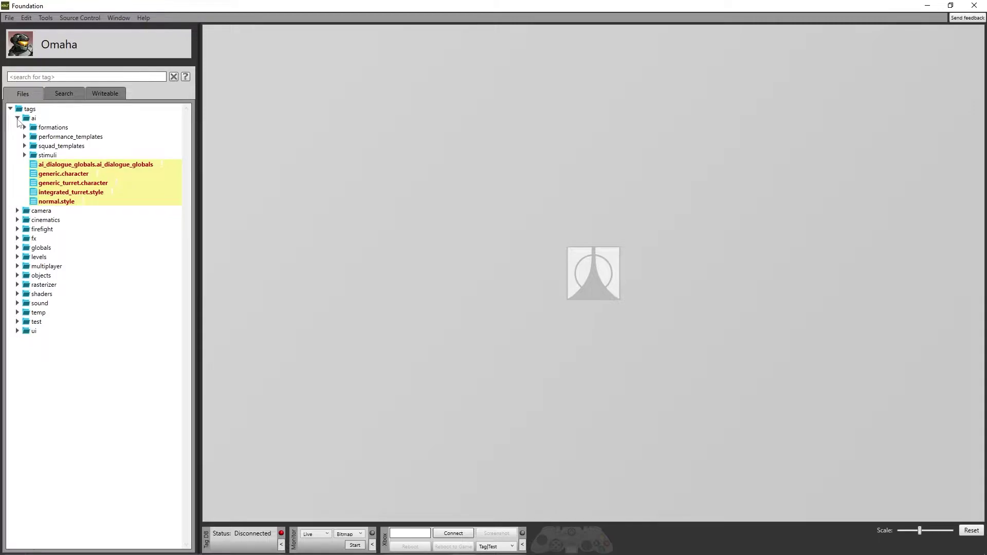
pyautogui.click(17, 118)
pyautogui.click(17, 137)
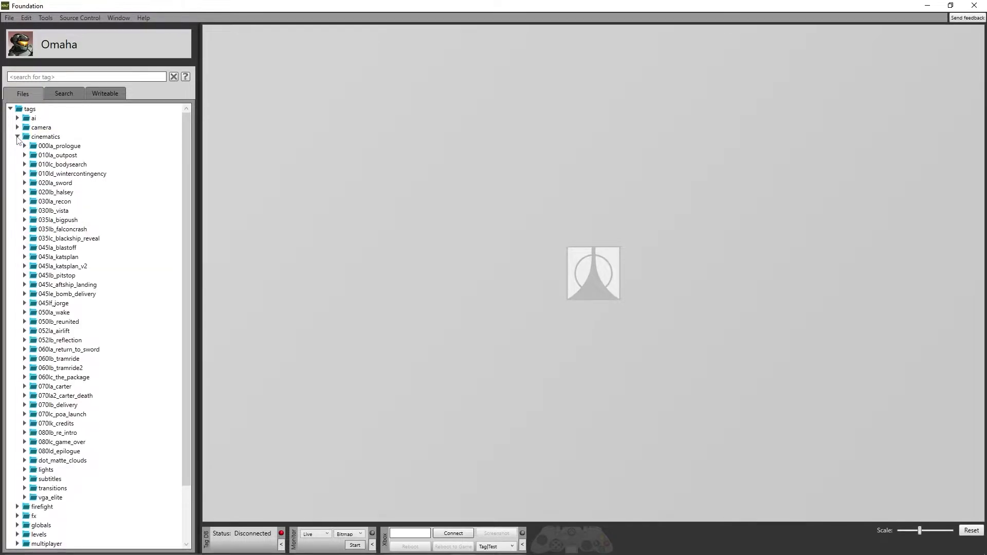
pyautogui.click(17, 137)
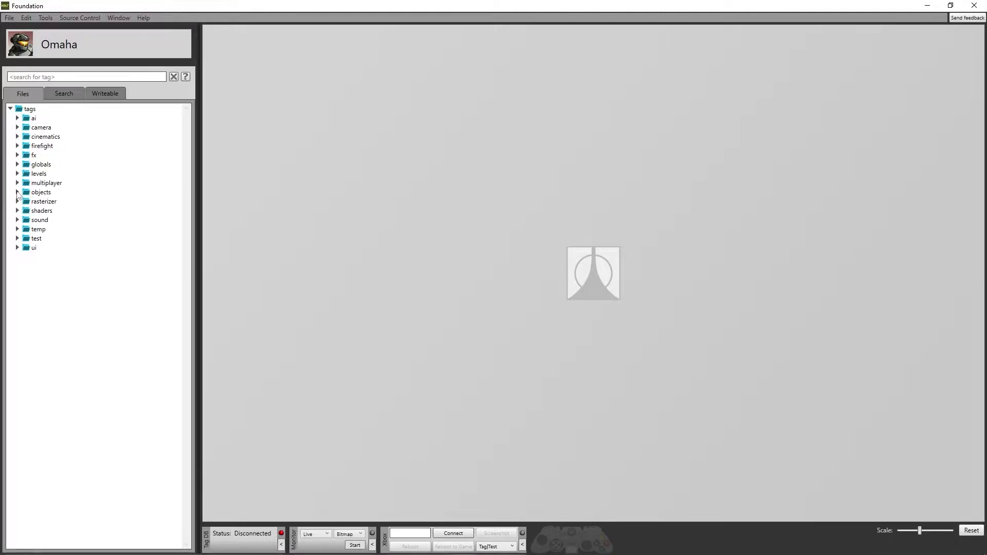
pyautogui.click(17, 193)
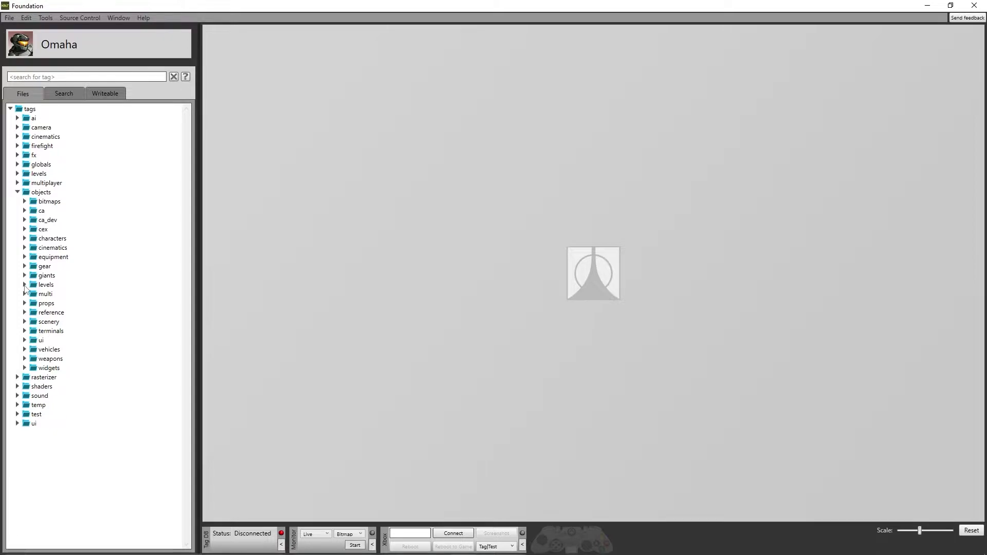
pyautogui.click(25, 239)
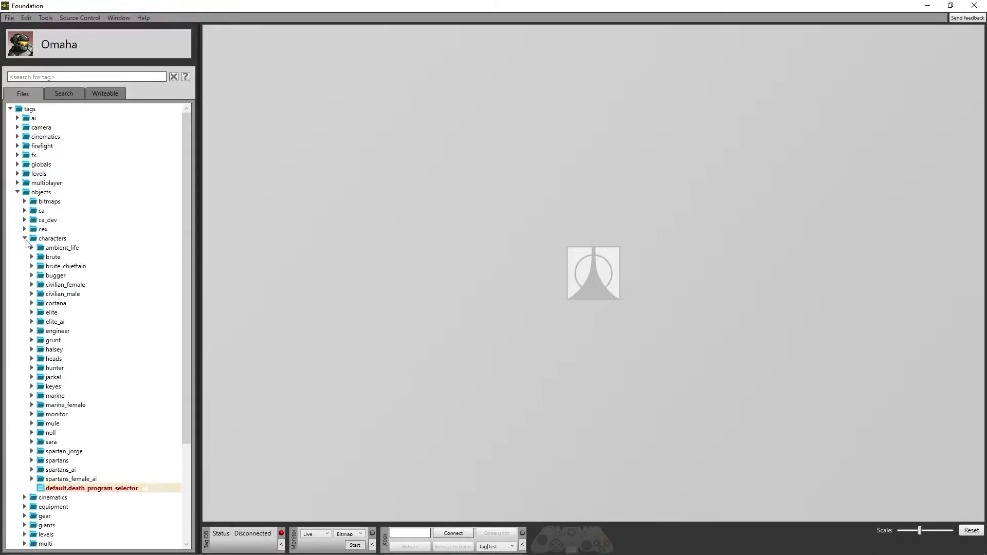
pyautogui.scroll(-2, 122, 274)
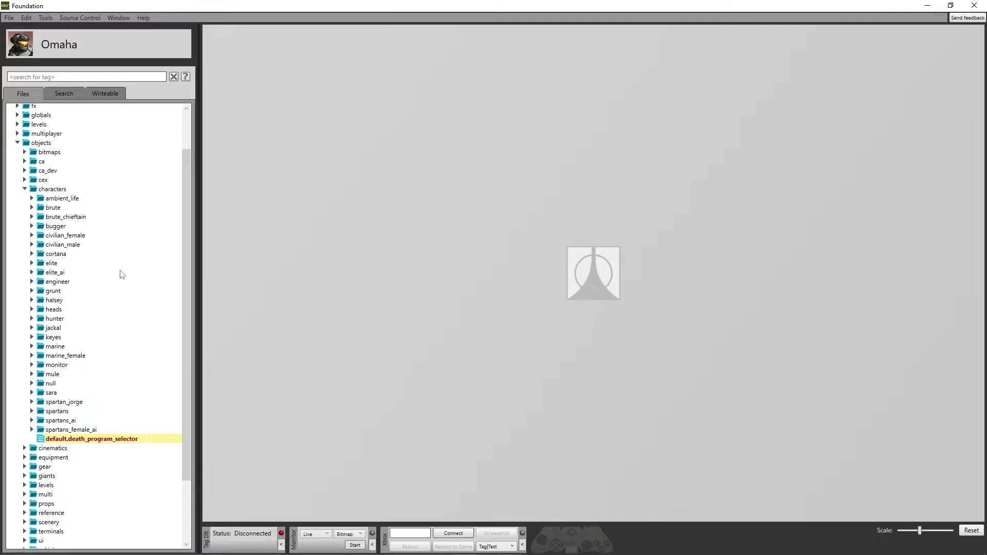
pyautogui.click(61, 200)
pyautogui.click(61, 430)
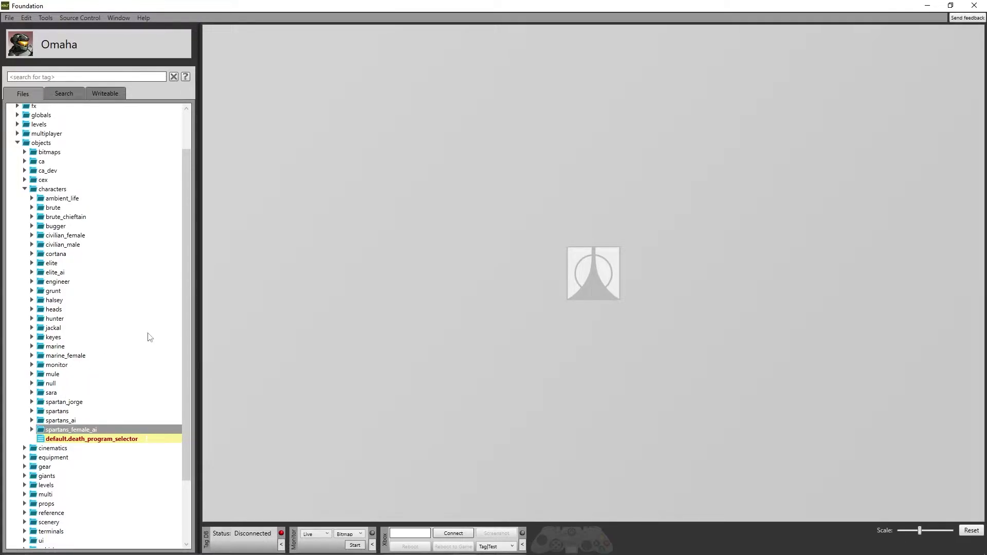
pyautogui.scroll(-2, 69, 381)
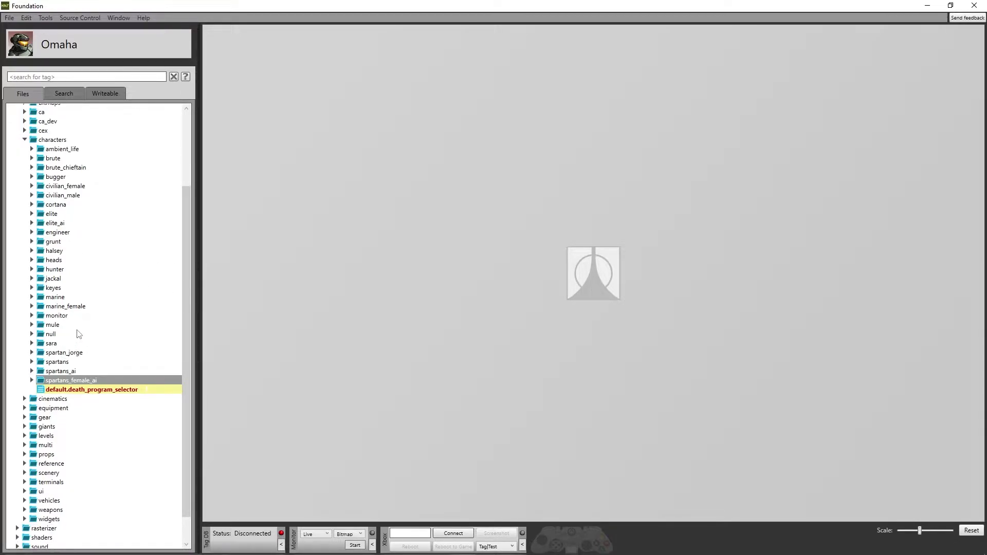
pyautogui.click(32, 298)
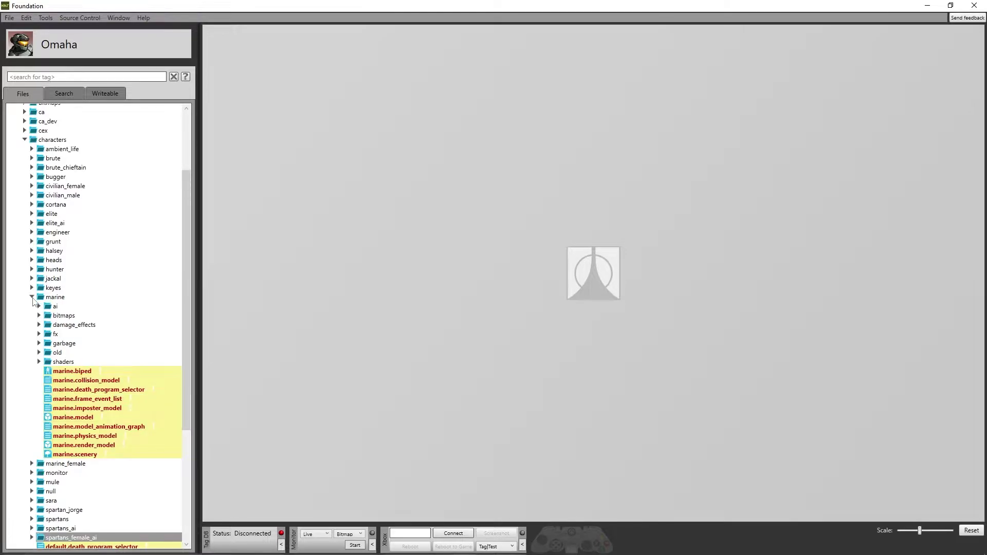
pyautogui.scroll(-2, 34, 301)
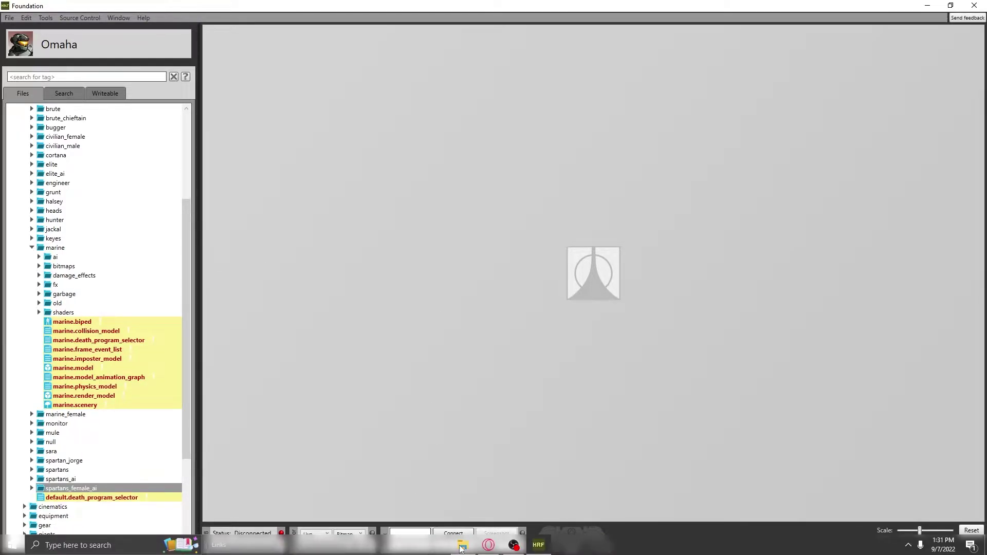
pyautogui.click(463, 545)
# In tags\objects\characters\marine, duplicate marine.biped and marine.model as 'marine - Copy' files
pyautogui.rightClick(625, 100)
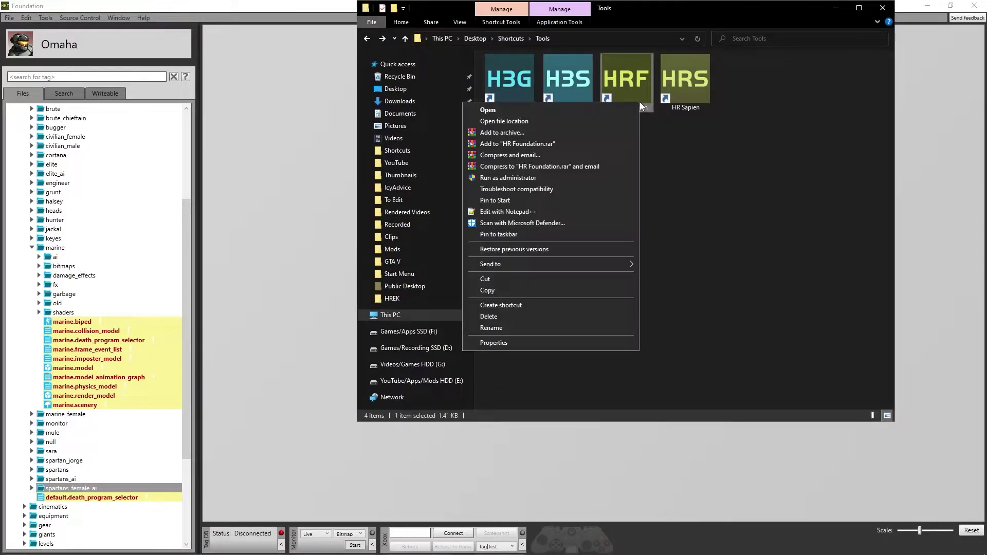
pyautogui.click(559, 126)
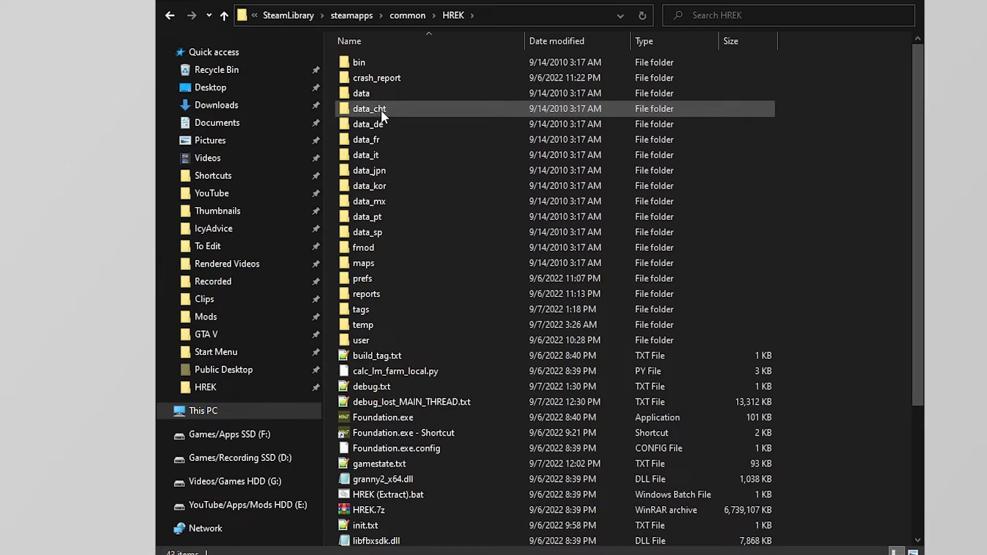
pyautogui.doubleClick(514, 244)
pyautogui.doubleClick(383, 186)
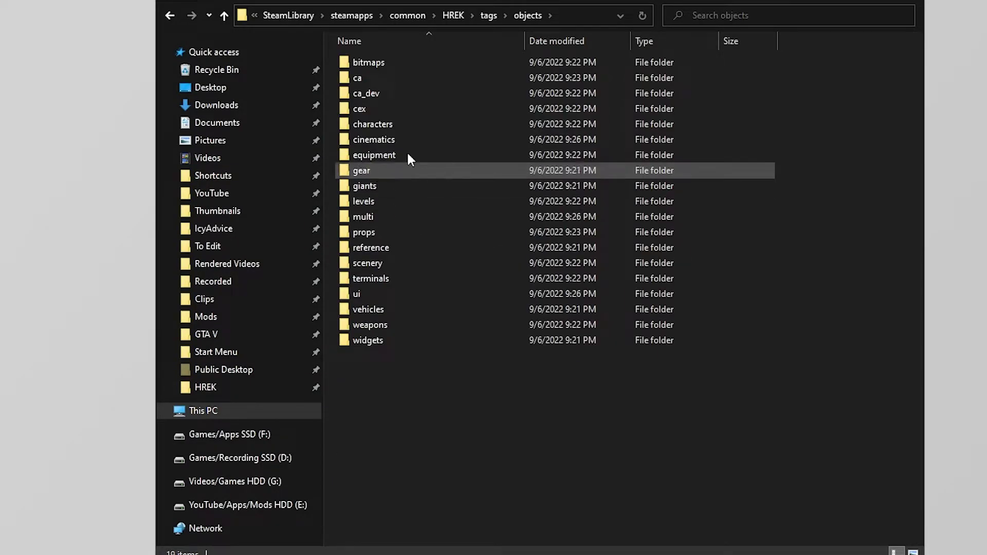
pyautogui.doubleClick(390, 127)
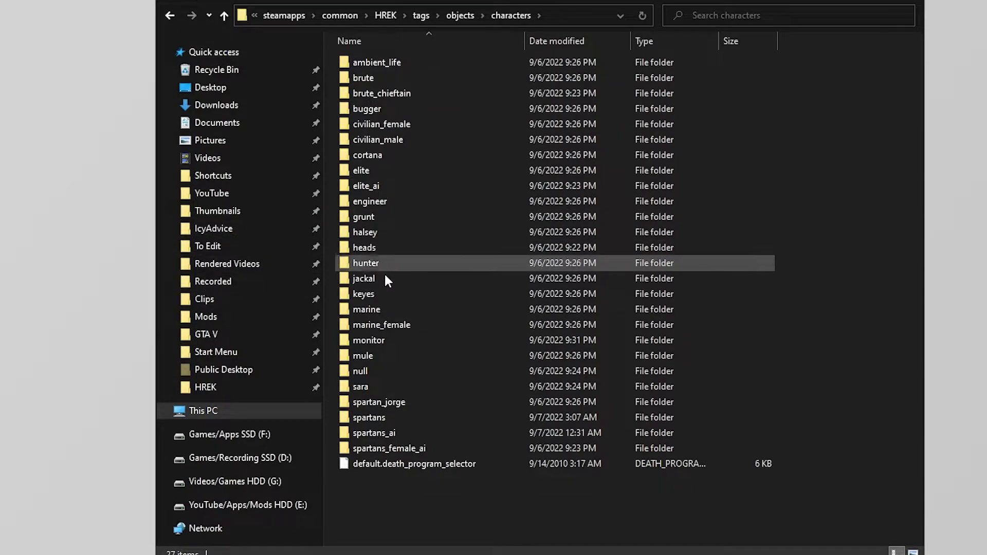
pyautogui.doubleClick(377, 308)
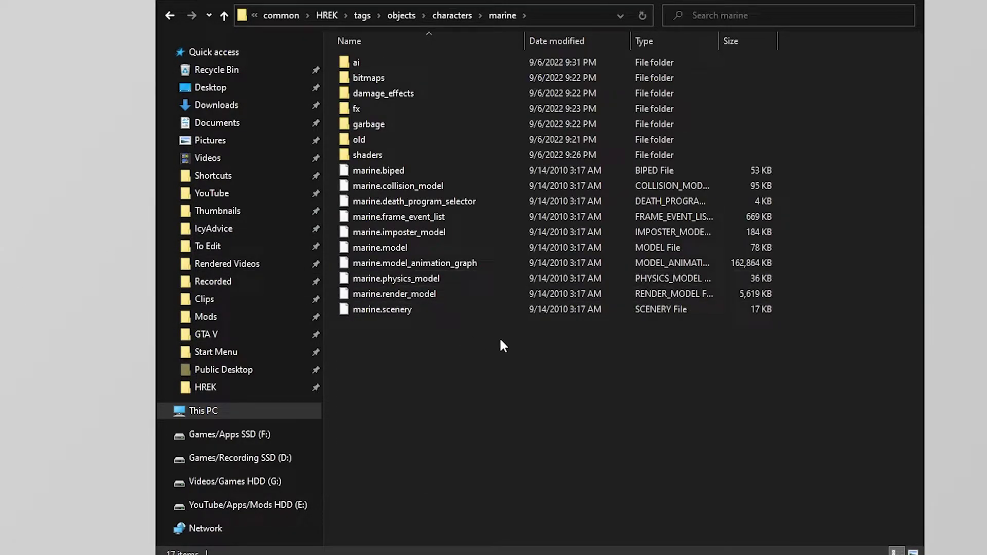
pyautogui.click(405, 245)
pyautogui.keyDown('ctrl'); pyautogui.click(402, 173); pyautogui.keyUp('ctrl')
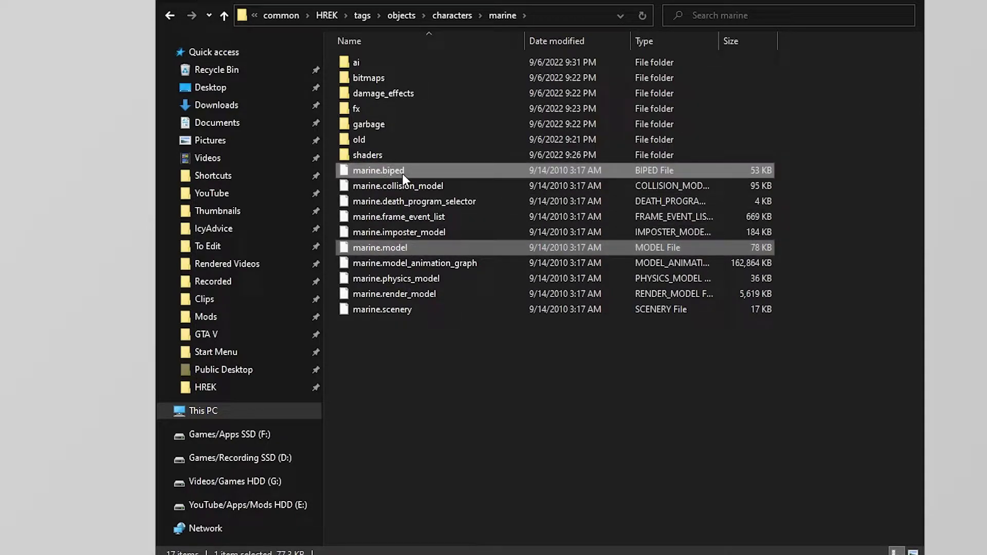
pyautogui.hotkey('ctrl', 'c')
pyautogui.hotkey('ctrl', 'v')
pyautogui.click(423, 367)
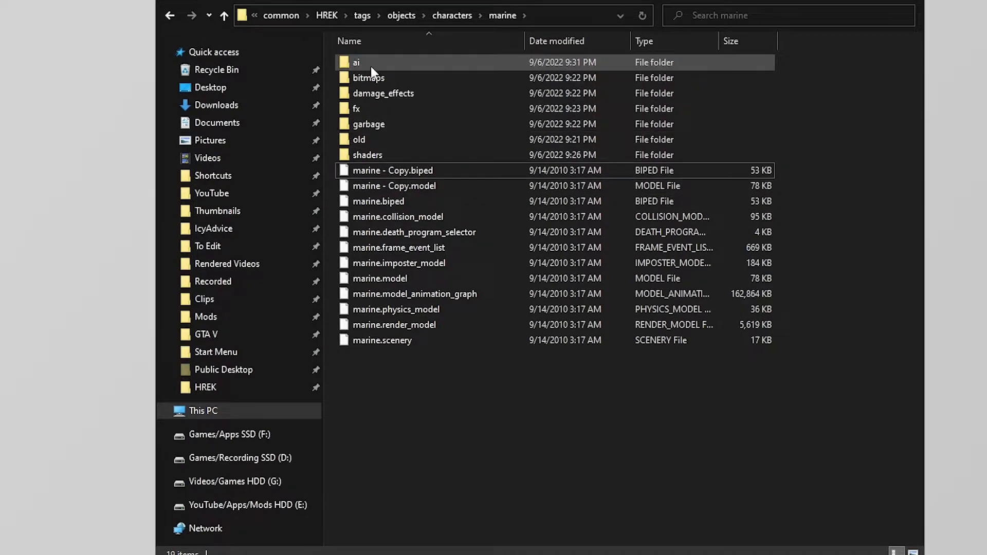
# Duplicate trooper.character in the marine ai folder as trooper - Copy.character
pyautogui.doubleClick(386, 60)
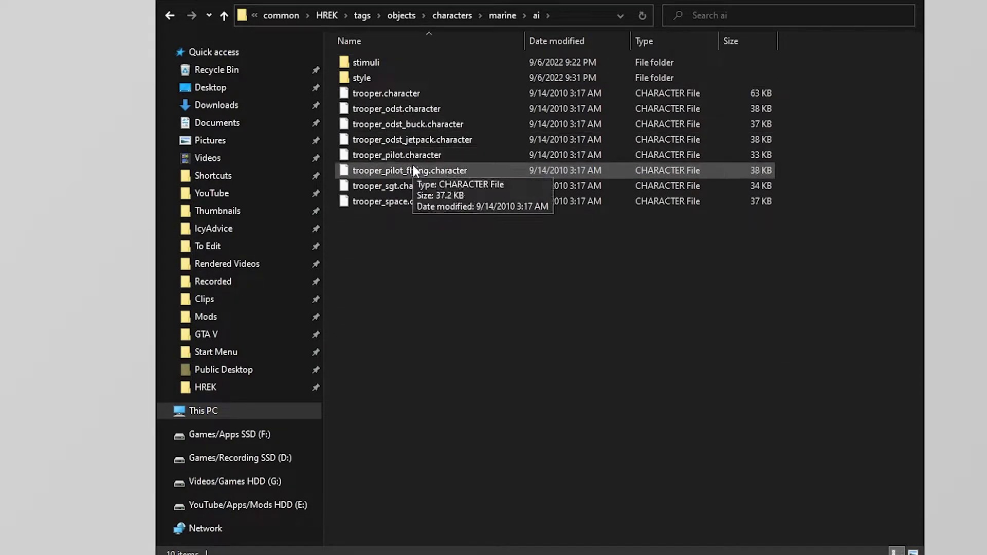
pyautogui.click(407, 94)
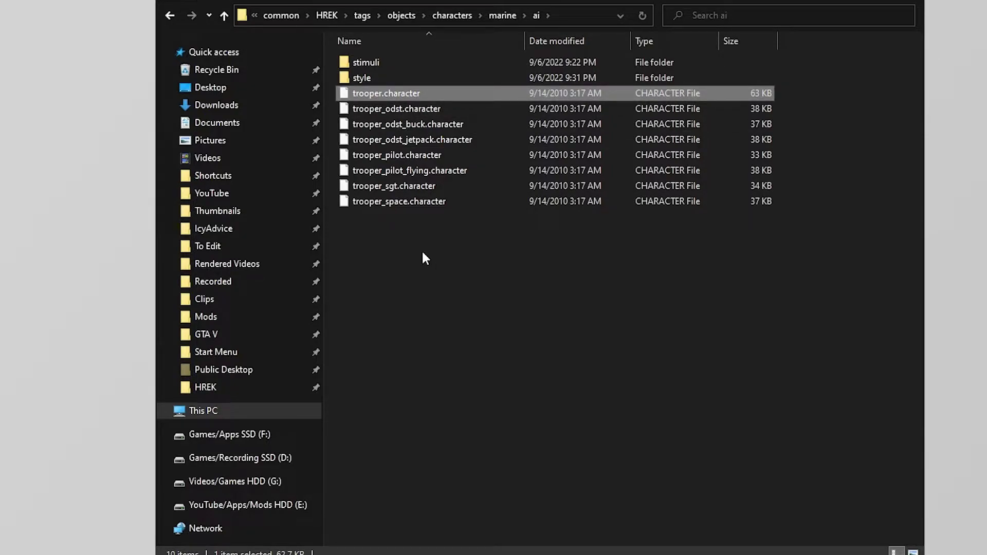
pyautogui.hotkey('ctrl', 'v')
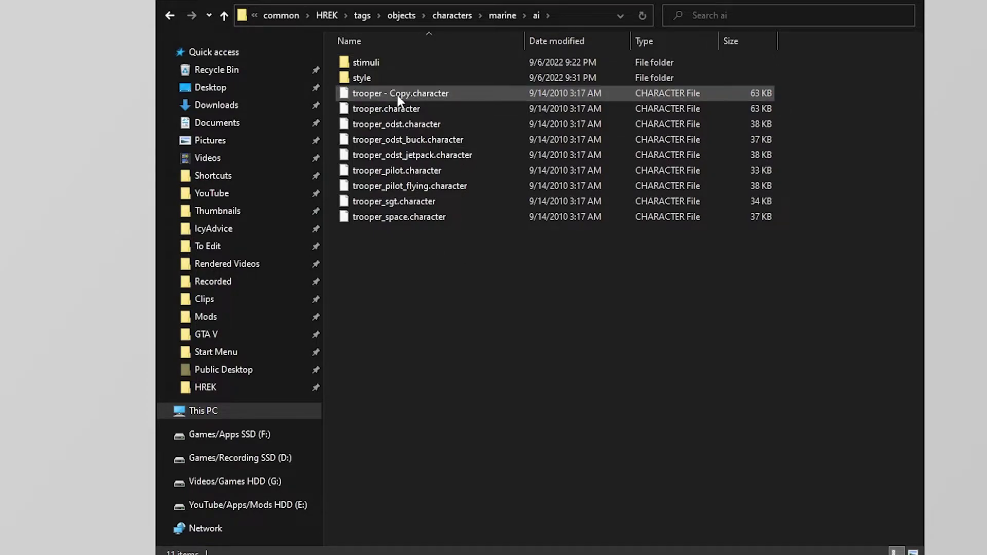
pyautogui.press('BackSpace')
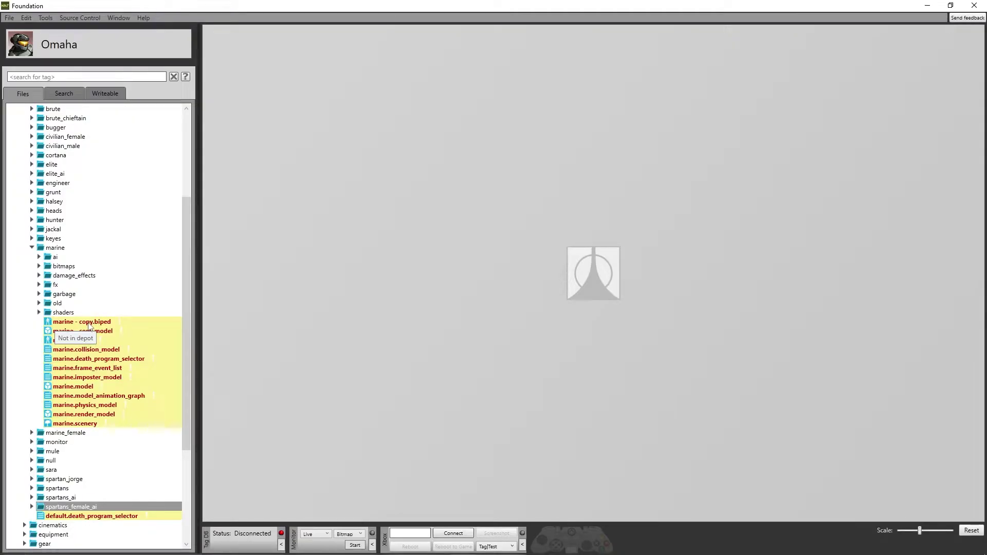
# Open the marine - copy.biped and marine - copy.model tags in Foundation
pyautogui.click(90, 323)
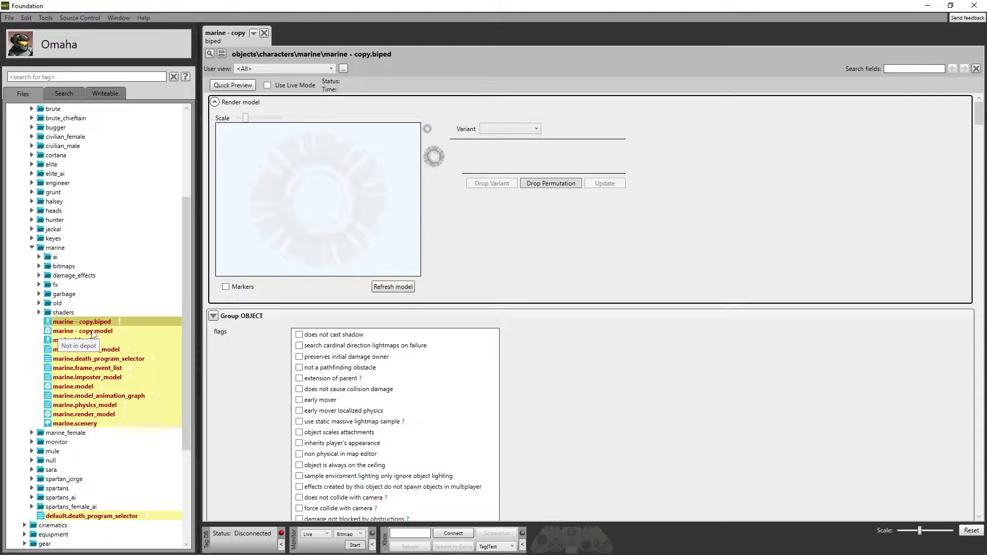
pyautogui.click(93, 332)
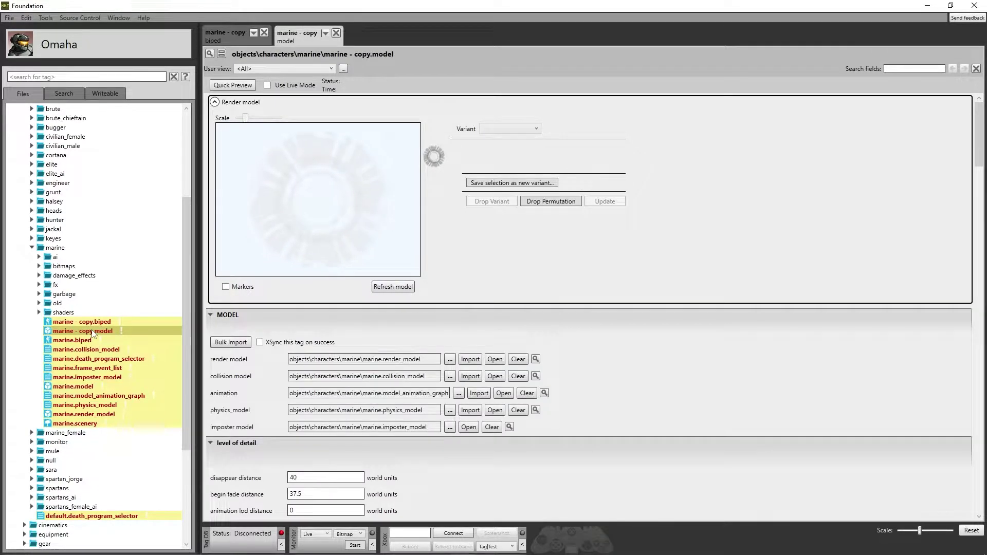
pyautogui.click(103, 323)
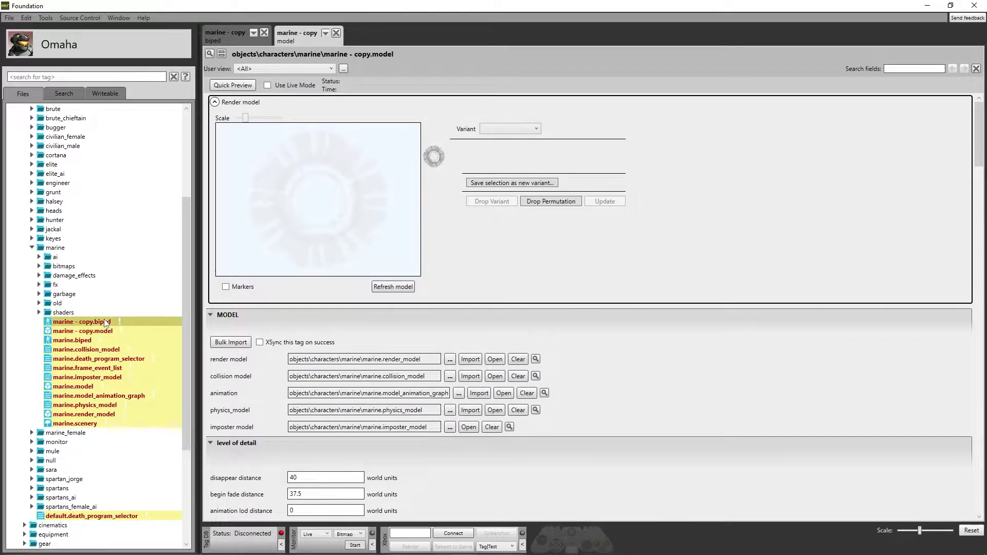
# Open trooper - copy.character from marine\ai and confirm its variant is trooper_light
pyautogui.click(40, 258)
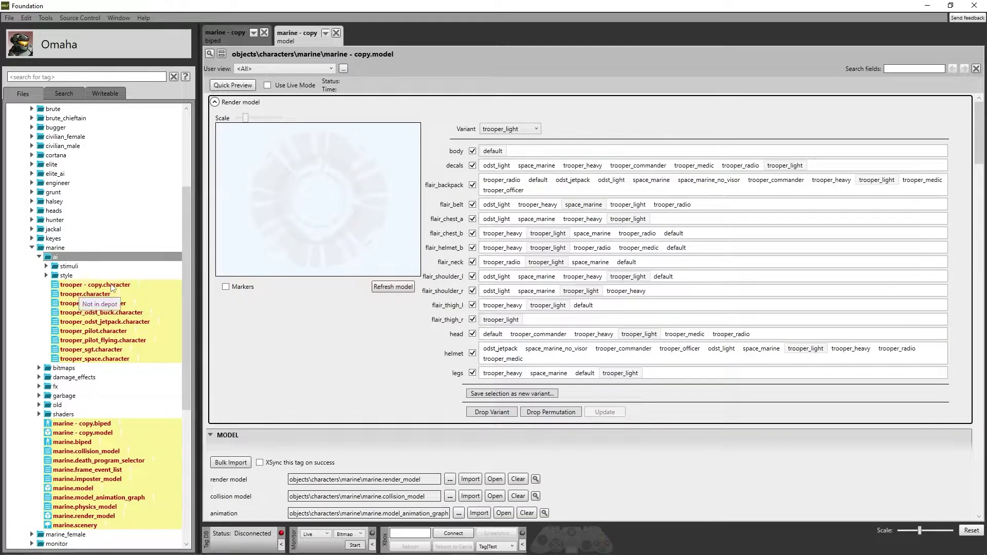
pyautogui.press('Down')
pyautogui.press('Down')
pyautogui.press('Down')
pyautogui.click(39, 257)
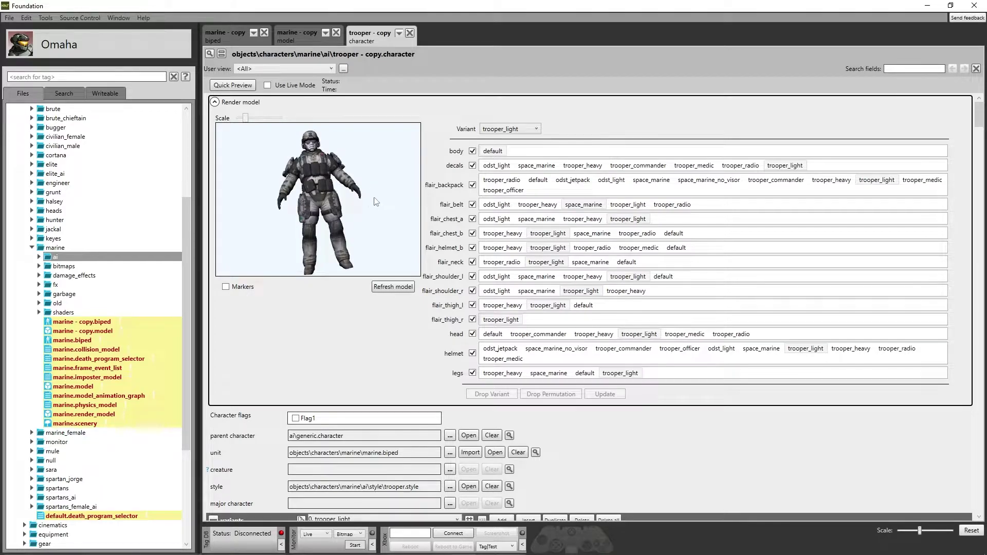
pyautogui.click(509, 129)
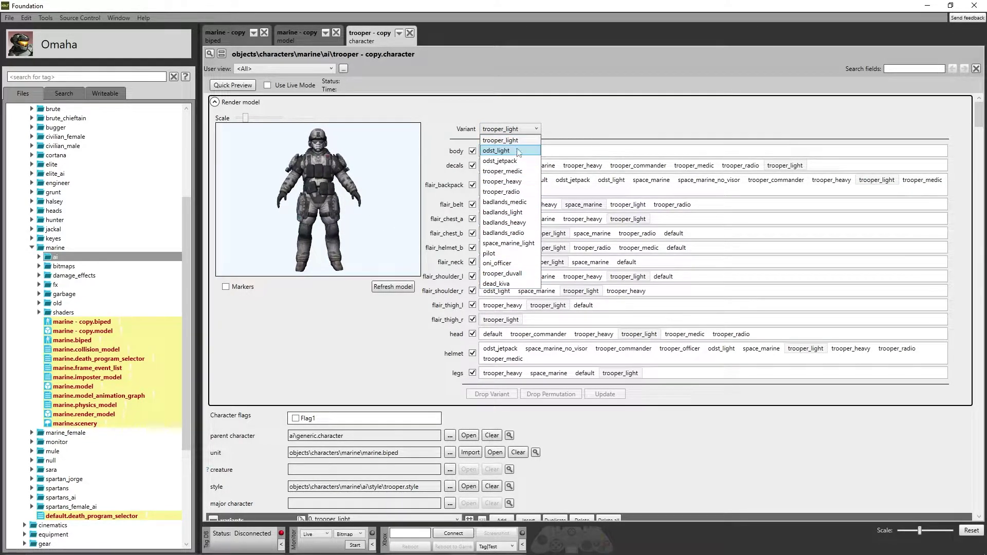
pyautogui.click(516, 129)
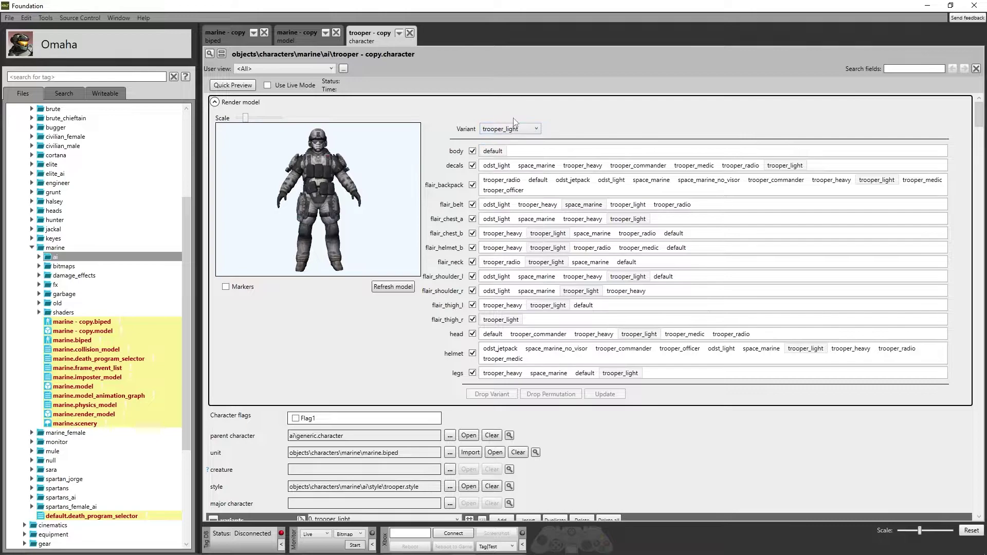
pyautogui.click(308, 39)
# Show the marine - copy biped tag scrolled down to its model reference field
pyautogui.click(224, 40)
pyautogui.scroll(-5, 616, 350)
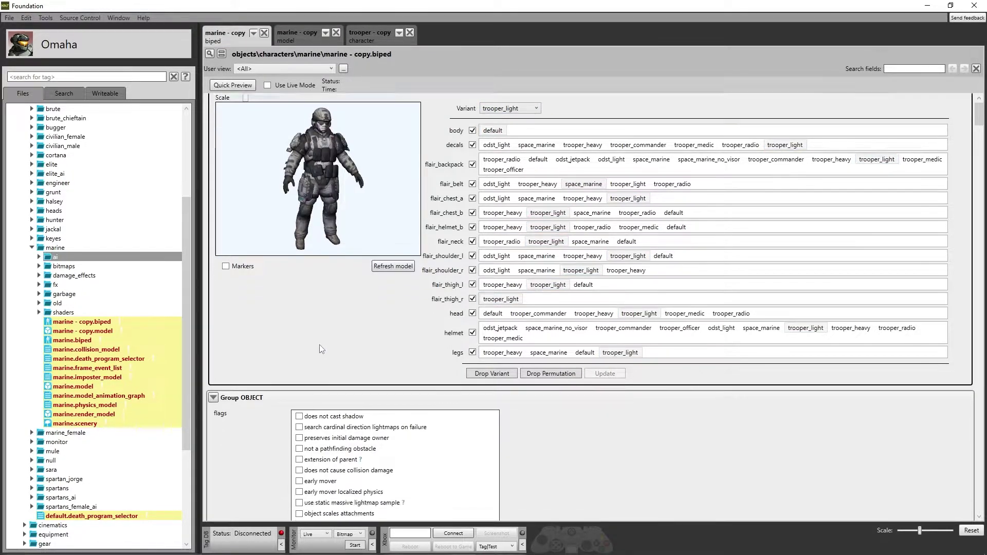
pyautogui.scroll(-6, 616, 350)
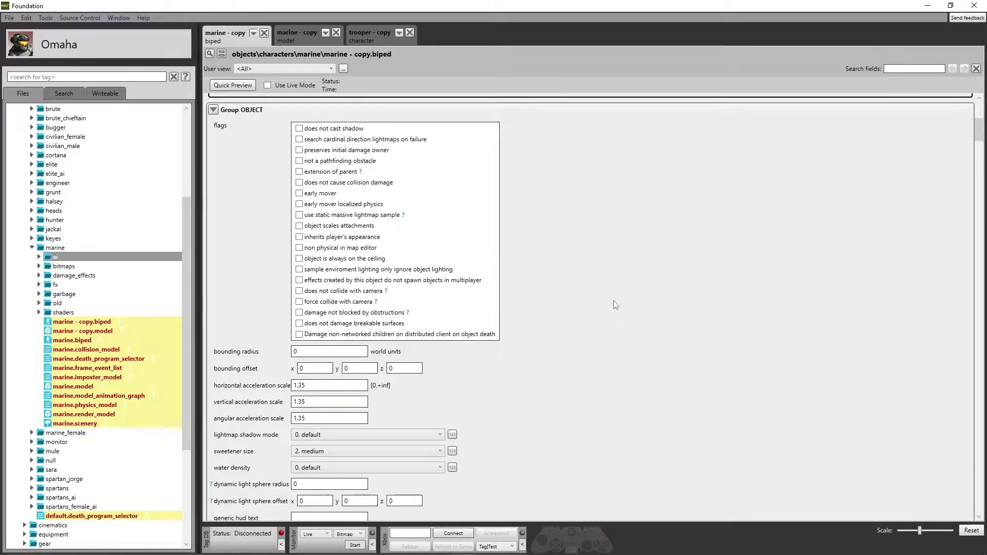
pyautogui.scroll(5, 619, 265)
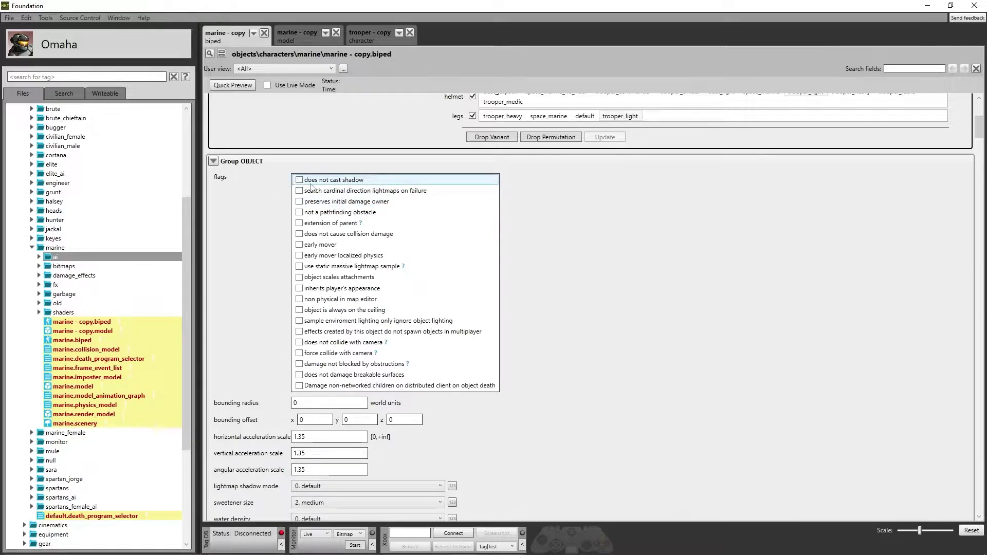
pyautogui.scroll(-5, 610, 341)
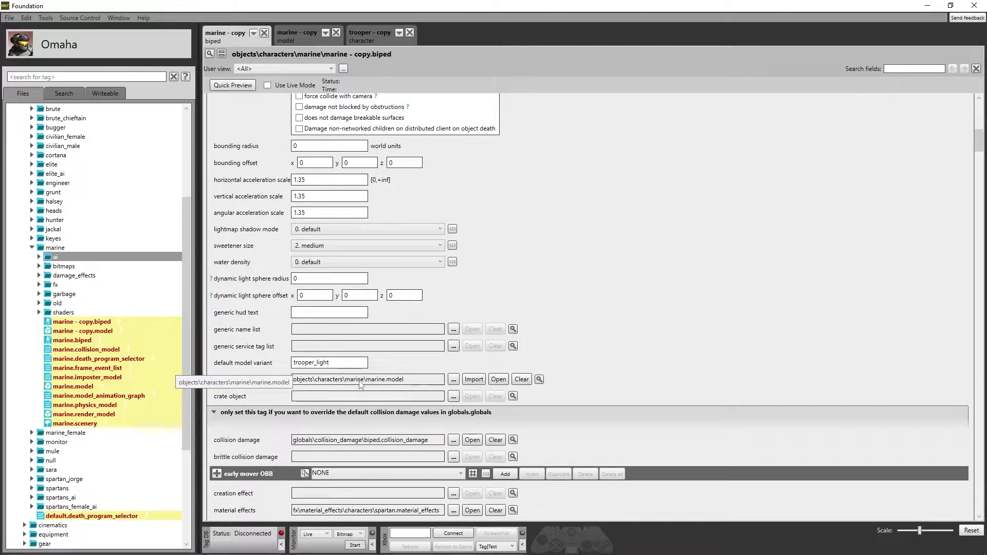
# Point the biped's model reference to marine - Copy.model and save the tag
pyautogui.click(454, 380)
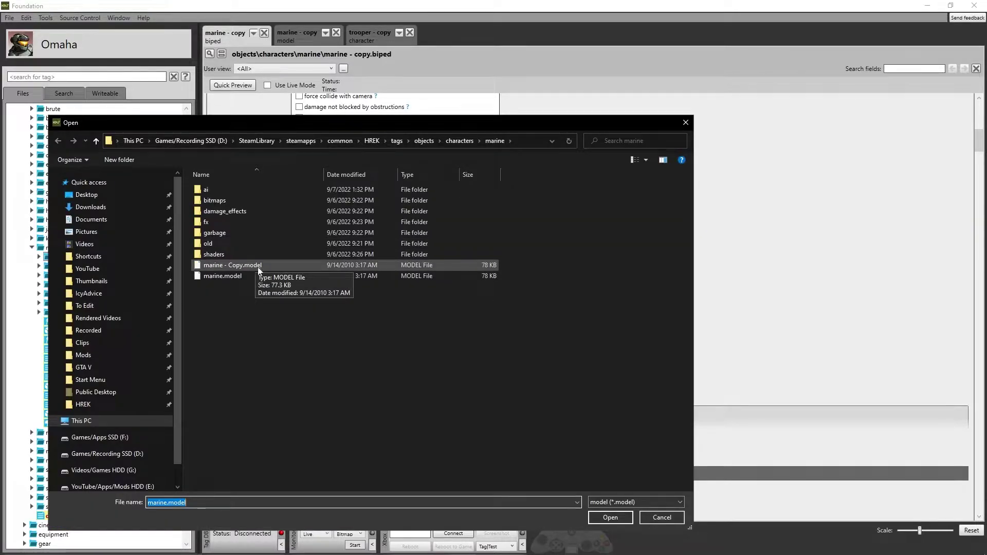
pyautogui.click(250, 266)
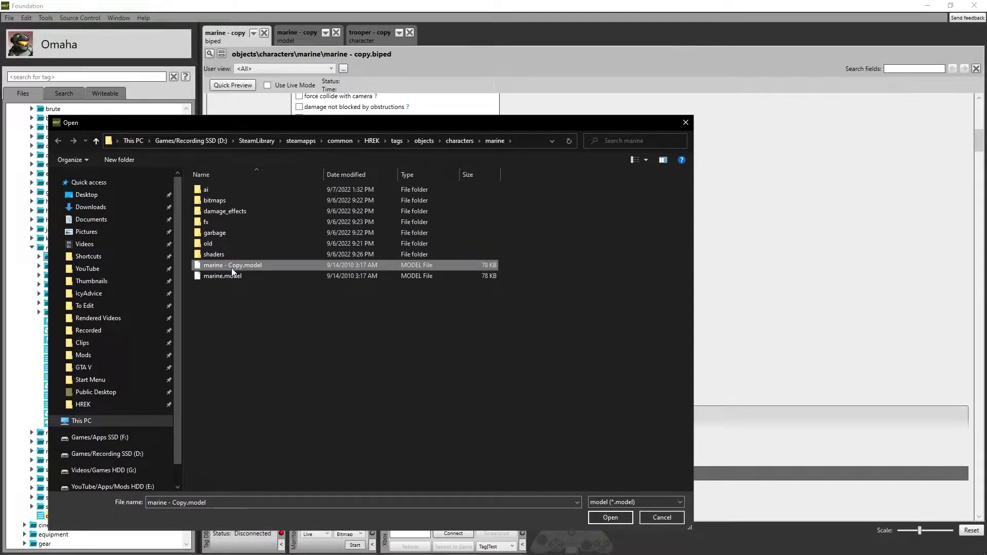
pyautogui.click(610, 517)
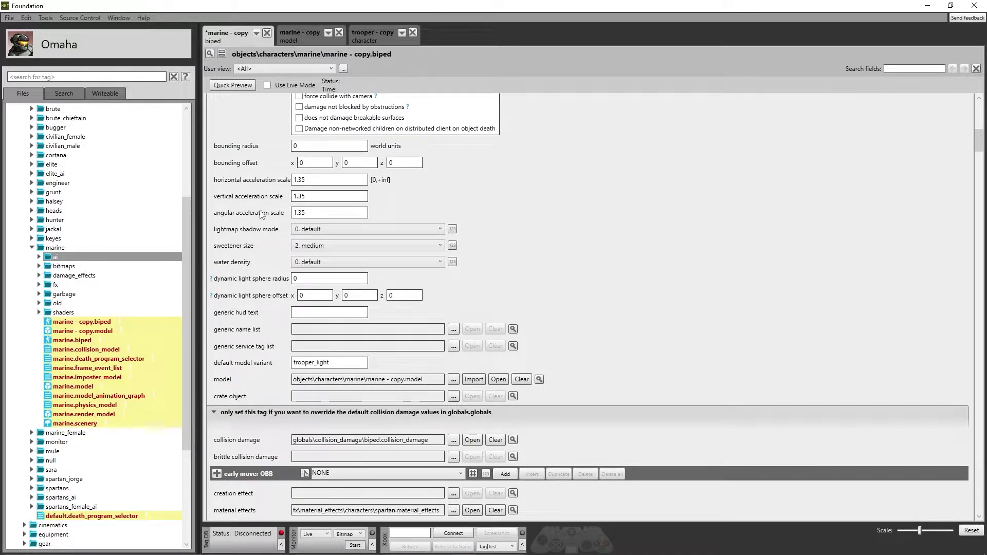
pyautogui.hotkey('ctrl', 's')
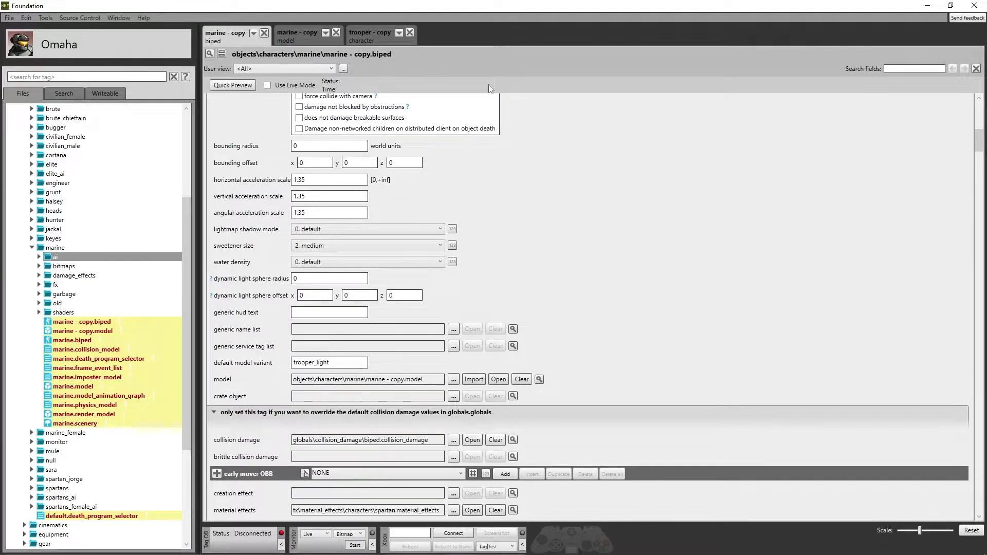
# Scroll the biped past ai properties, functions and attachments to the trooper_light change colors initial permutation
pyautogui.scroll(-3, 849, 205)
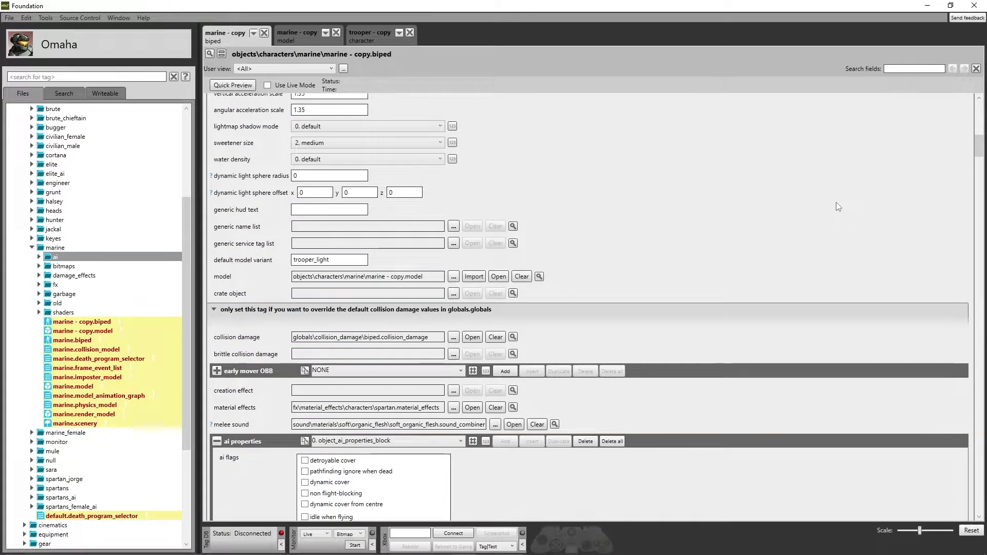
pyautogui.scroll(-4, 836, 203)
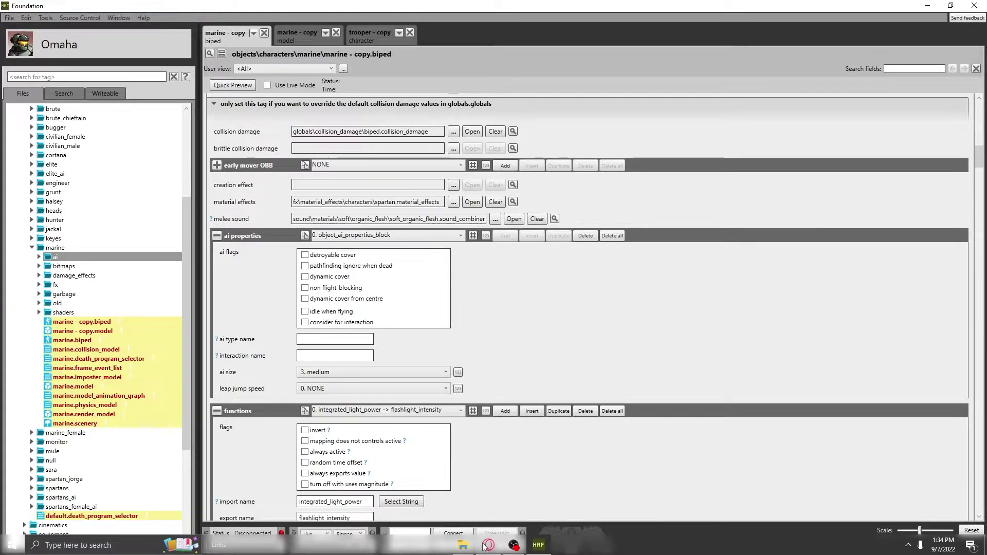
pyautogui.click(464, 545)
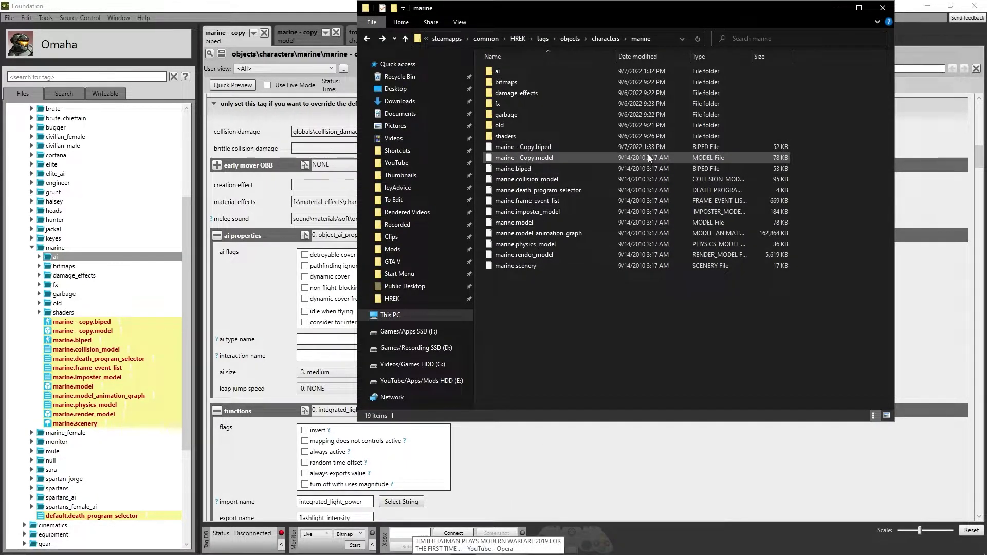
pyautogui.click(836, 8)
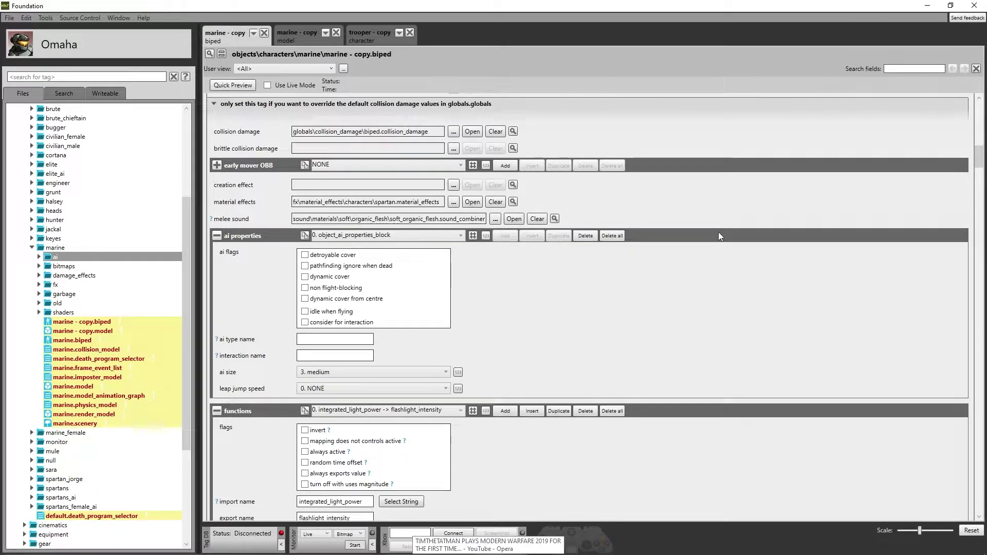
pyautogui.scroll(1, 465, 105)
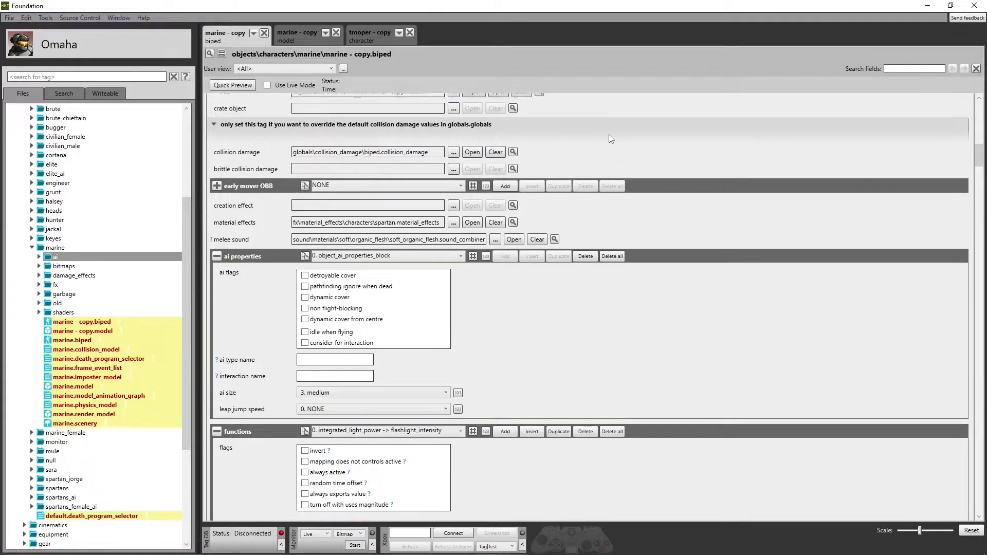
pyautogui.scroll(-5, 731, 274)
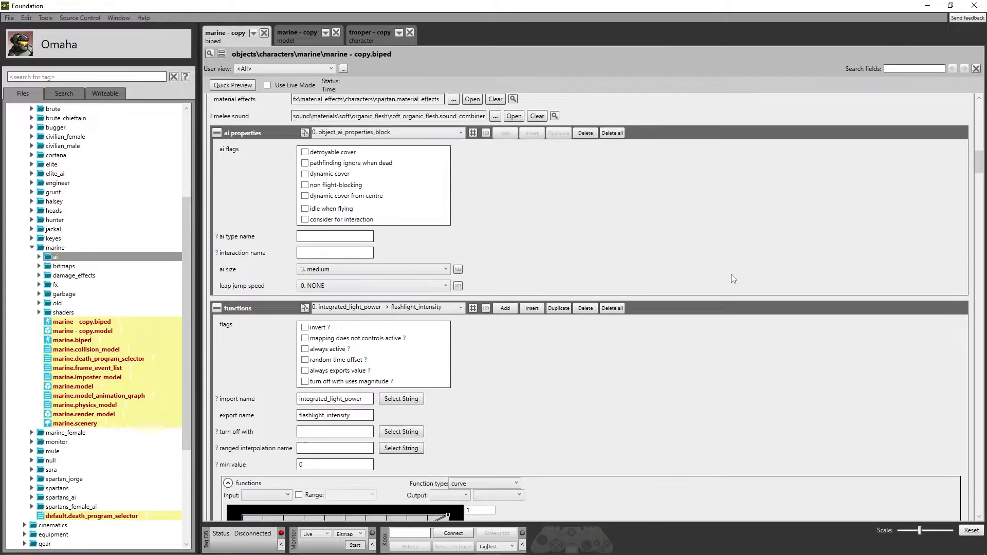
pyautogui.scroll(-7, 734, 278)
pyautogui.scroll(-2, 744, 266)
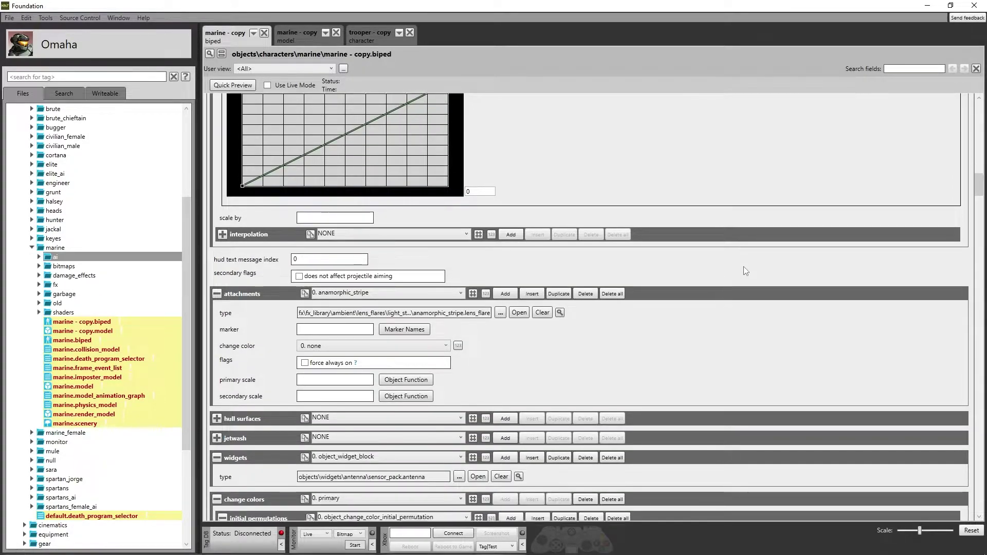
pyautogui.click(406, 212)
pyautogui.click(385, 245)
pyautogui.press('Up')
pyautogui.press('Up')
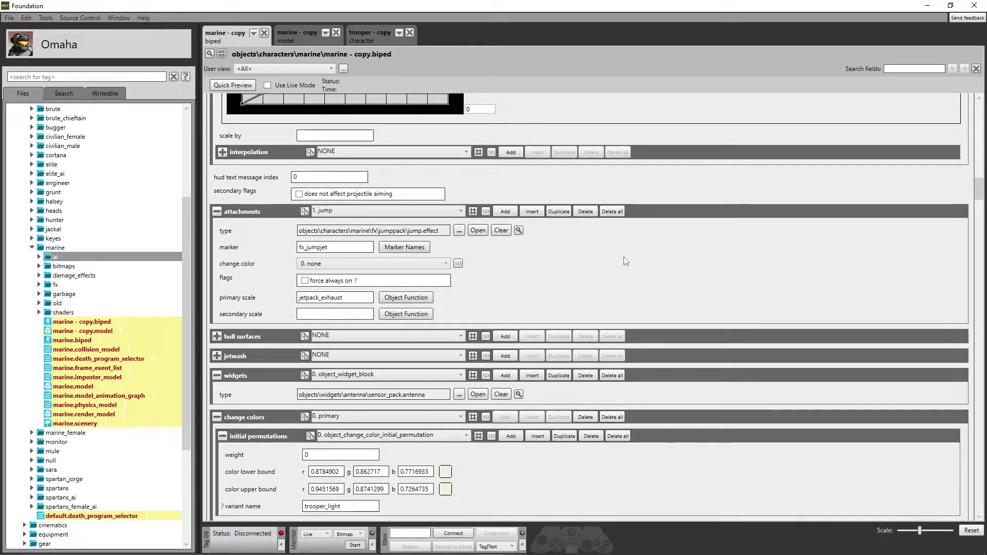
pyautogui.scroll(-2, 751, 313)
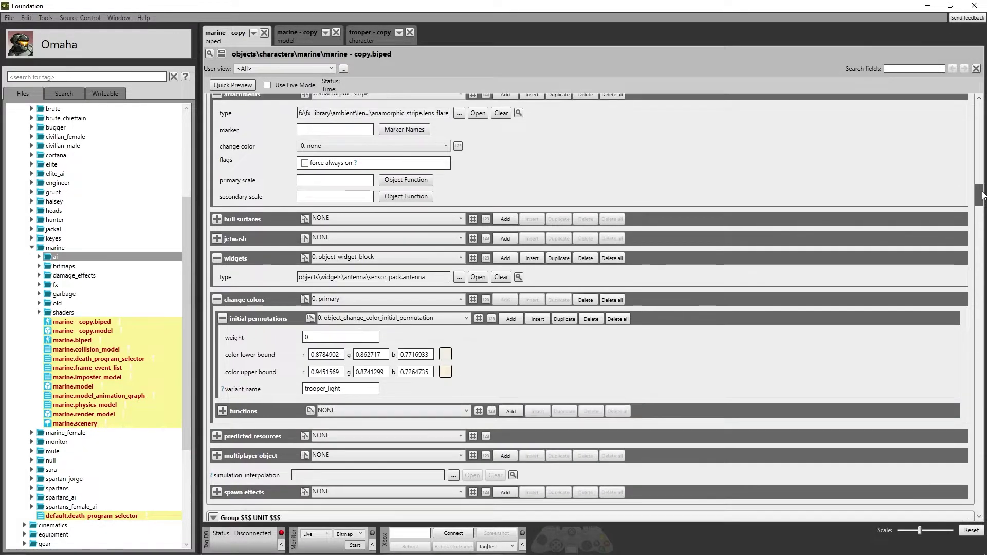
pyautogui.scroll(-2, 748, 318)
pyautogui.scroll(-1, 745, 322)
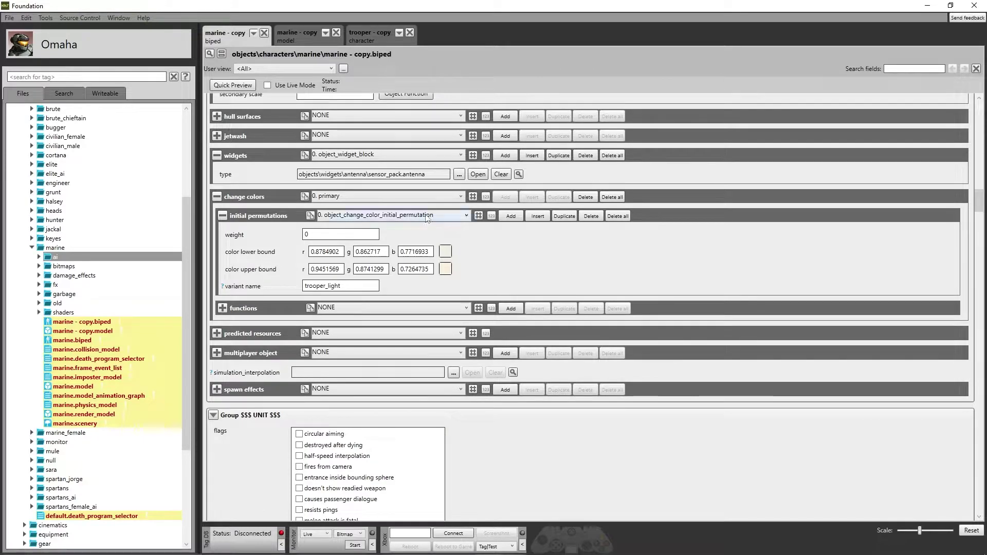
pyautogui.click(404, 199)
pyautogui.click(375, 208)
pyautogui.click(387, 216)
pyautogui.click(387, 218)
pyautogui.scroll(-6, 388, 220)
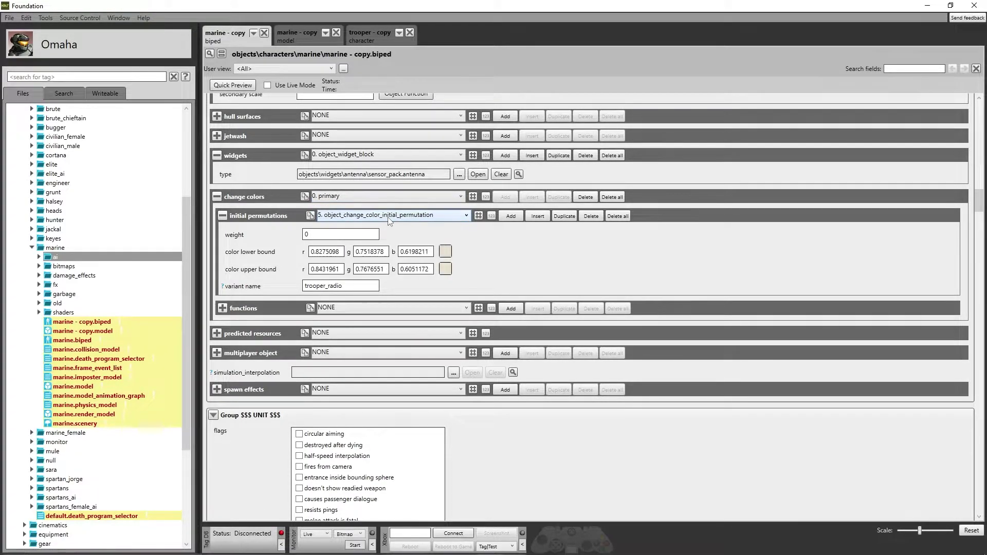
pyautogui.scroll(-10, 390, 221)
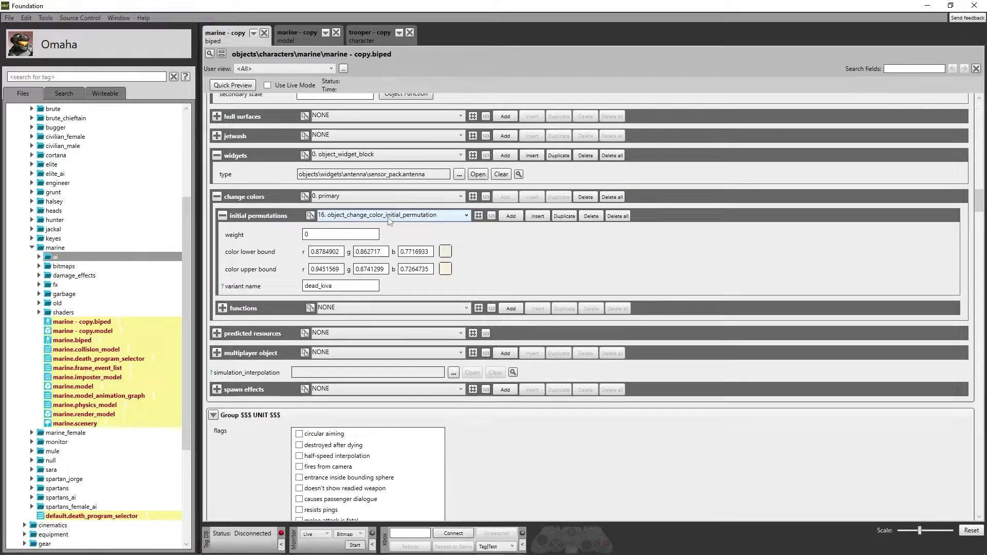
pyautogui.scroll(16, 390, 221)
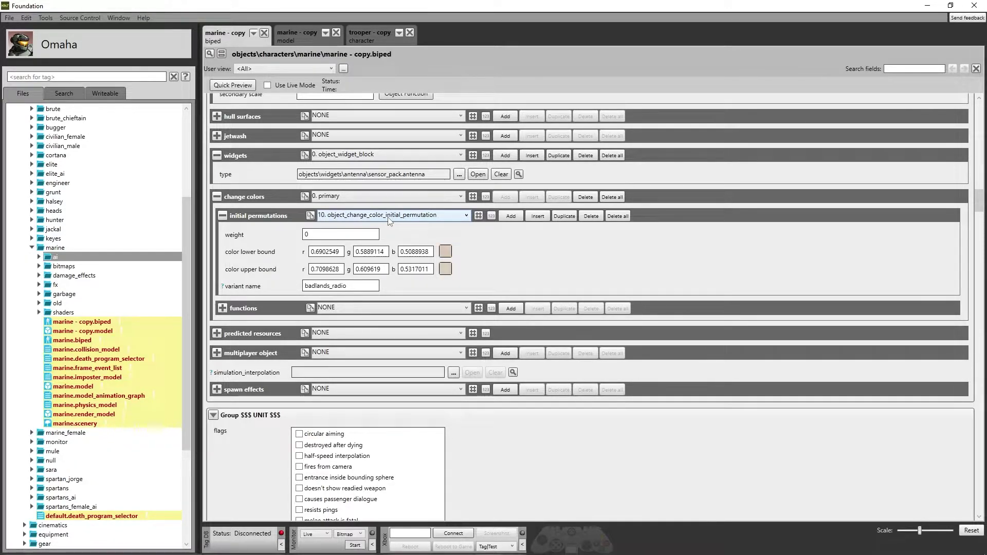
pyautogui.click(383, 196)
pyautogui.click(367, 211)
pyautogui.click(399, 219)
pyautogui.click(399, 218)
pyautogui.scroll(-7, 399, 218)
pyautogui.scroll(4, 400, 218)
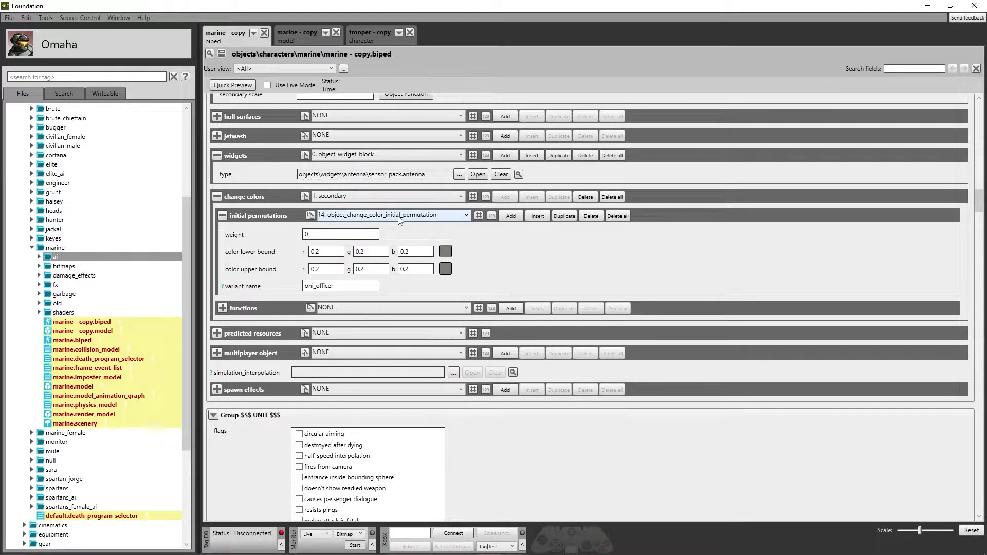
pyautogui.scroll(3, 400, 218)
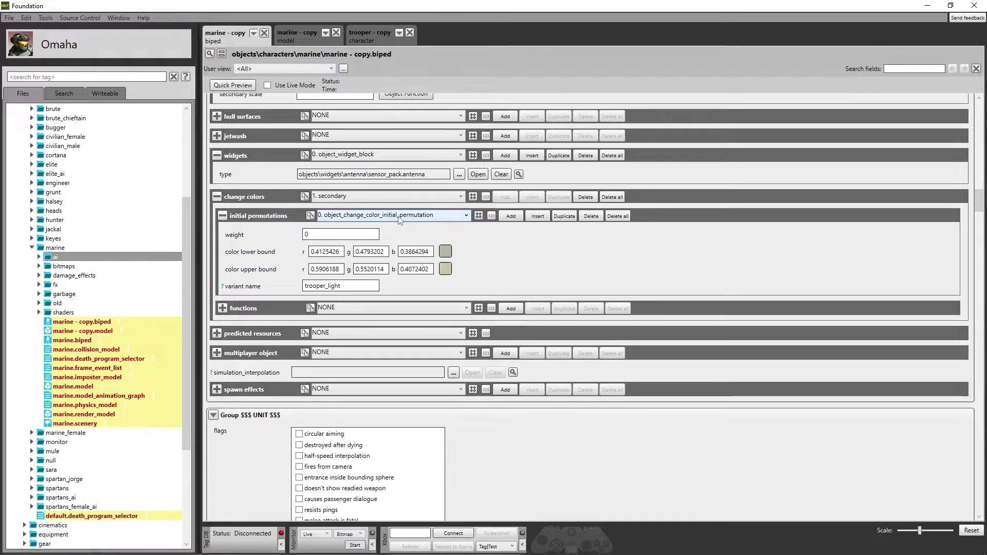
pyautogui.scroll(-16, 400, 220)
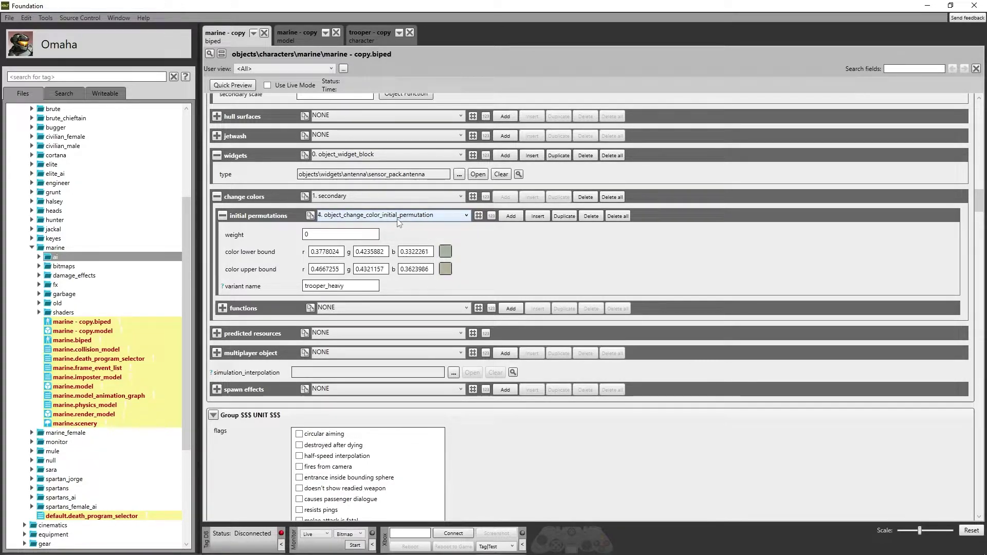
pyautogui.scroll(16, 399, 218)
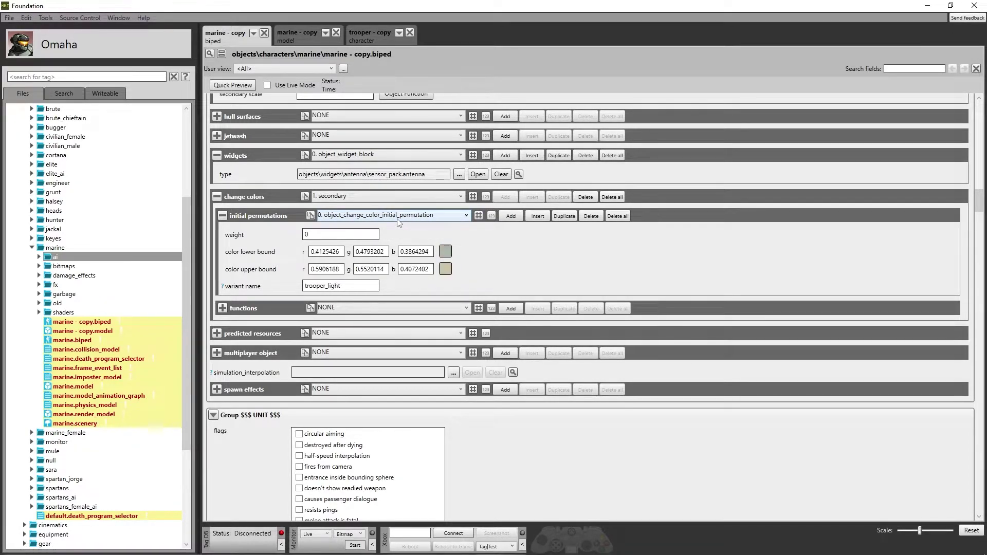
# Give the secondary change colour green and yellow bounds, and set the primary permutation weight to 1
pyautogui.click(445, 251)
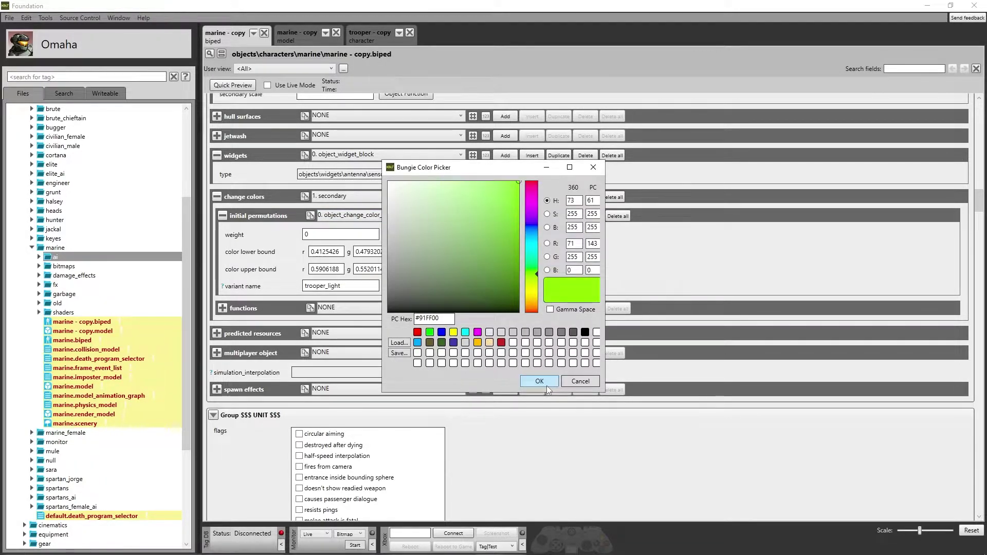
pyautogui.click(539, 381)
pyautogui.click(446, 269)
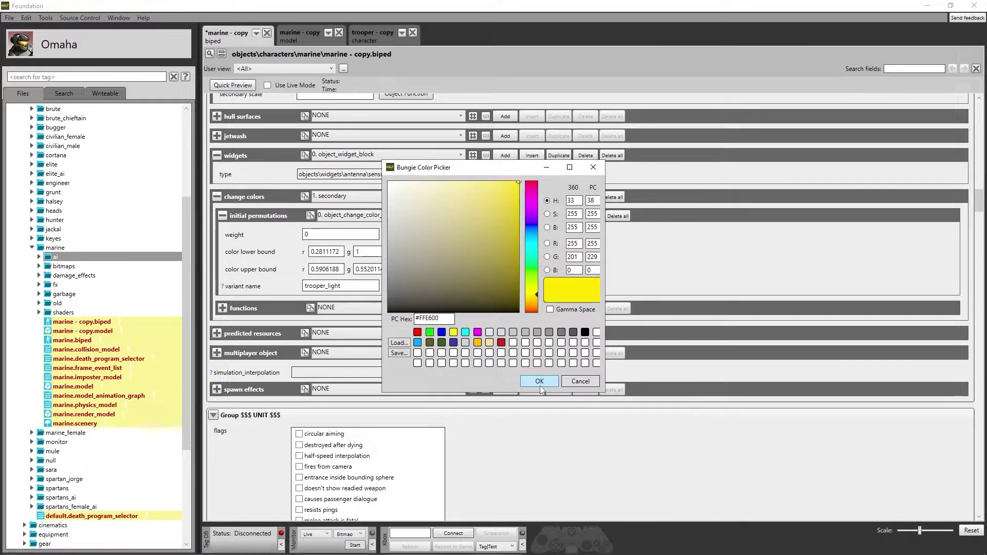
pyautogui.click(539, 385)
pyautogui.click(460, 196)
pyautogui.click(432, 203)
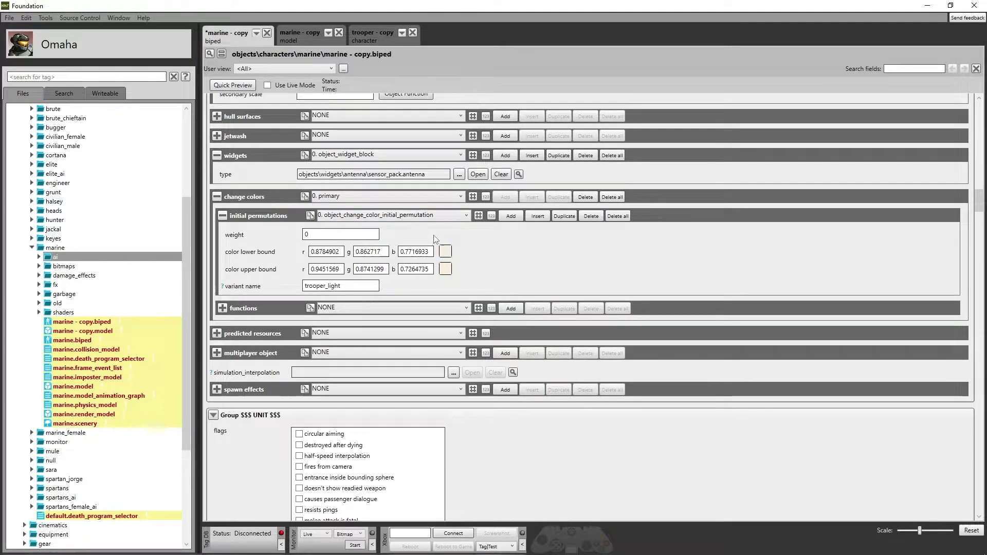
pyautogui.press('Tab')
# Set both tertiary trooper_light colour bounds to pure green #00FF00
pyautogui.click(374, 198)
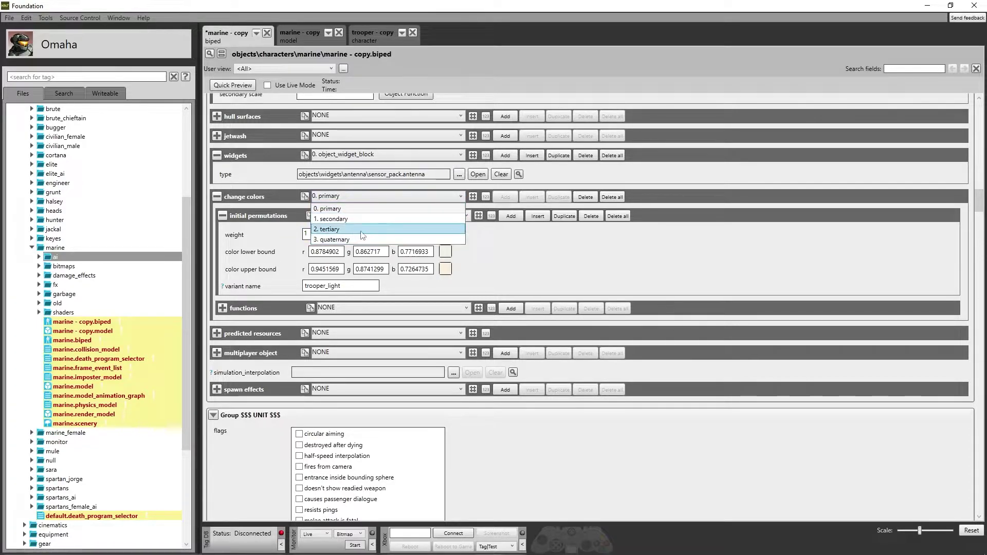
pyautogui.click(359, 229)
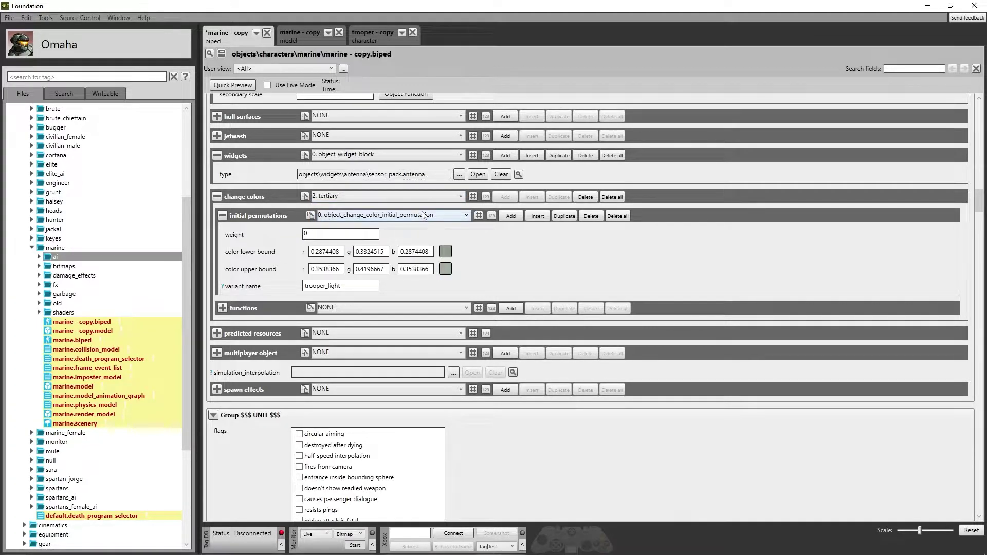
pyautogui.click(445, 252)
pyautogui.click(429, 332)
pyautogui.click(535, 380)
pyautogui.click(446, 269)
pyautogui.click(429, 331)
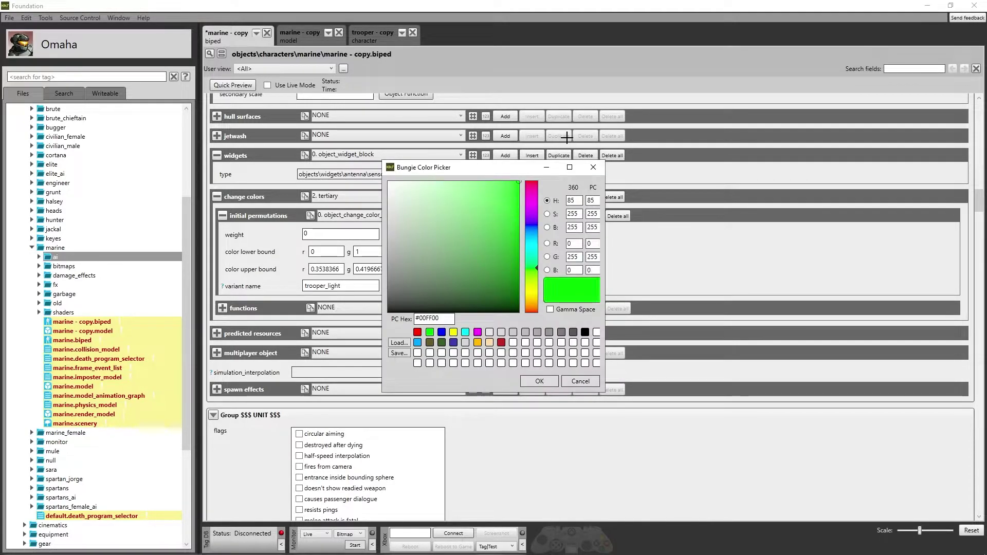
pyautogui.click(535, 381)
pyautogui.click(391, 215)
pyautogui.click(360, 226)
# Set both quaternary colour bounds to orange #FFB800, set the weight to 1, and save the biped
pyautogui.click(389, 196)
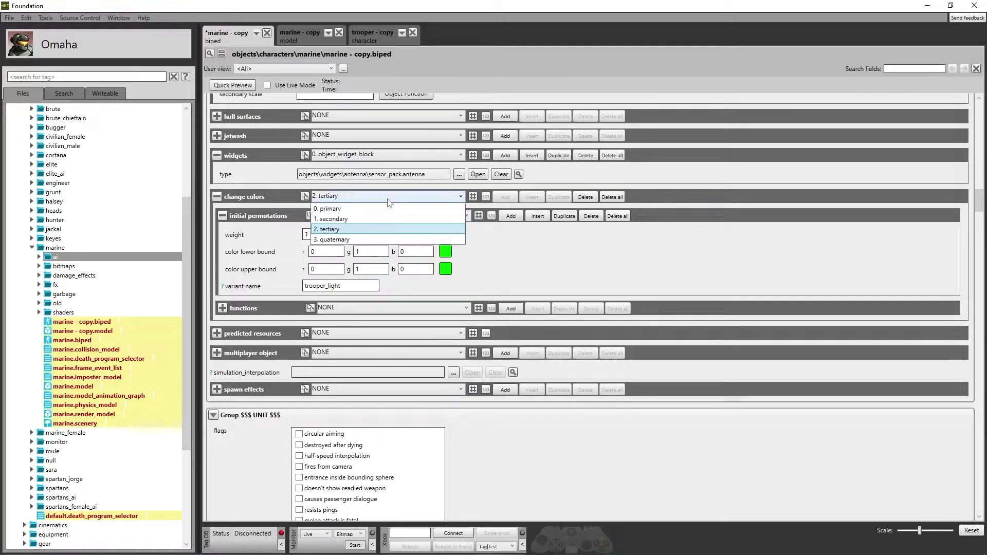
pyautogui.click(367, 238)
pyautogui.click(445, 252)
pyautogui.moveTo(484, 268); pyautogui.dragTo(518, 182)
pyautogui.click(540, 381)
pyautogui.click(445, 269)
pyautogui.click(478, 342)
pyautogui.click(539, 380)
pyautogui.doubleClick(351, 239)
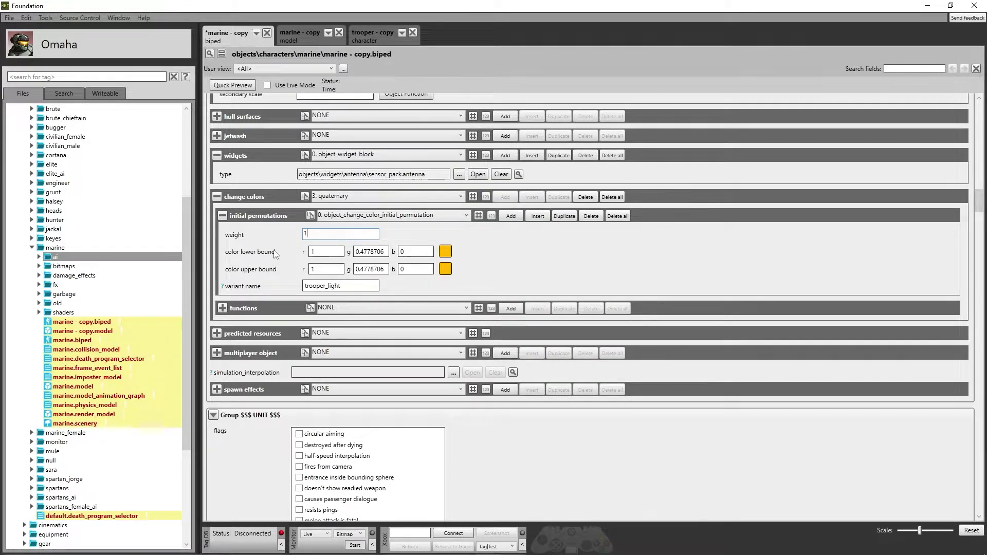
pyautogui.hotkey('ctrl', 's')
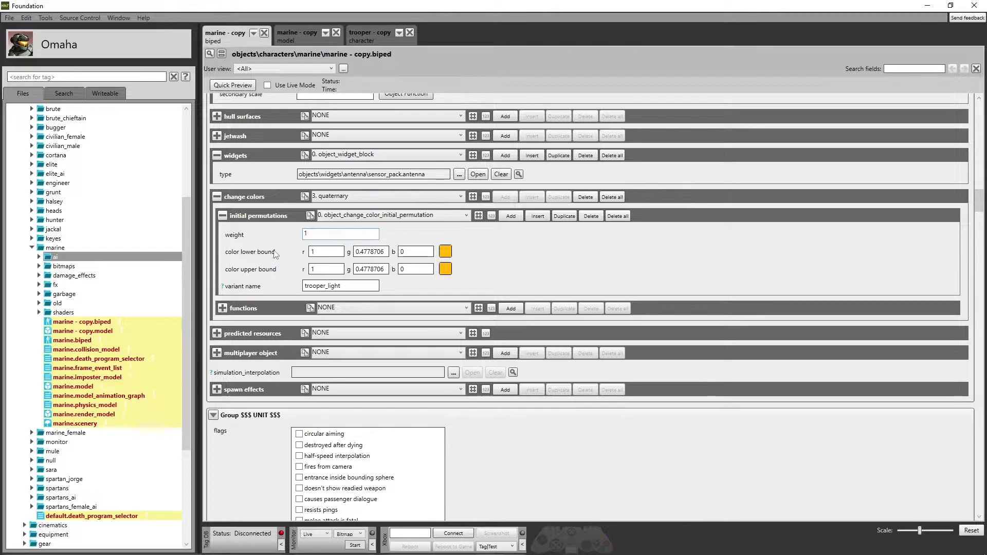
# Return change colours to 0. primary, then view marine - copy.model's trooper_light preview facing forward
pyautogui.click(376, 215)
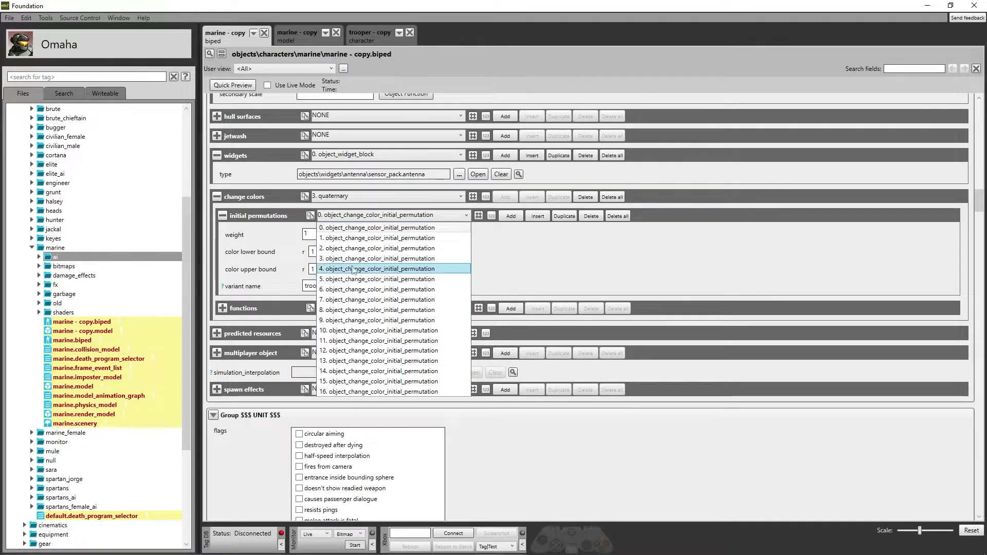
pyautogui.click(362, 217)
pyautogui.scroll(-15, 362, 217)
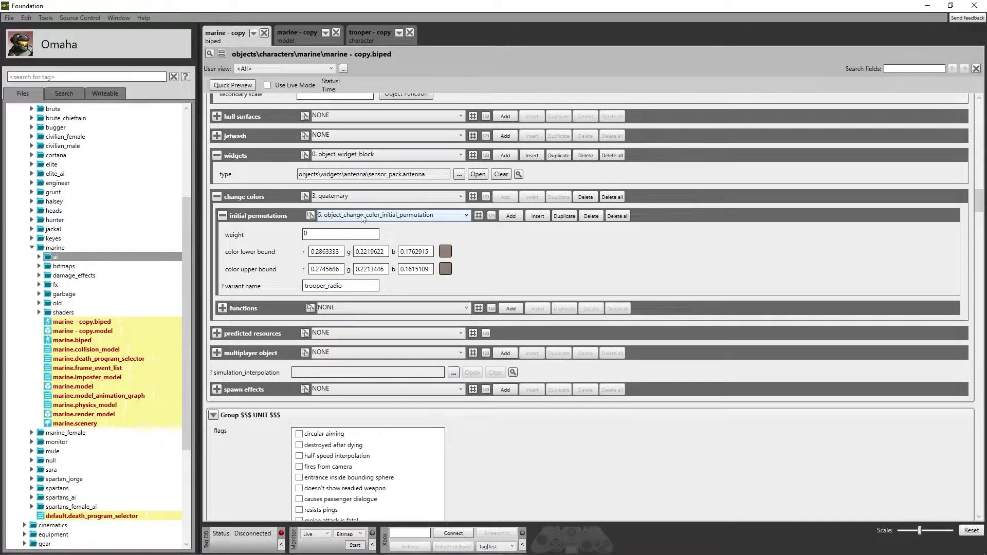
pyautogui.scroll(15, 362, 217)
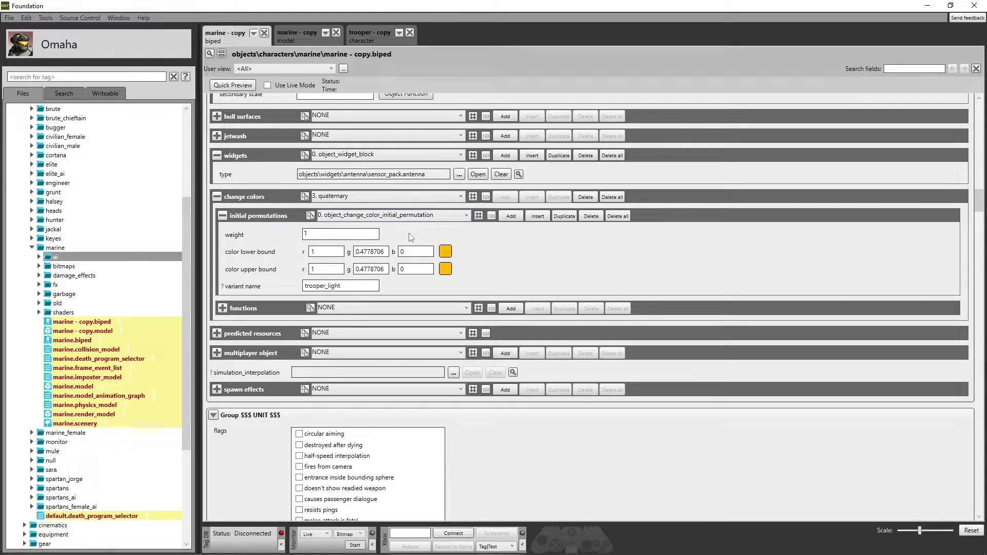
pyautogui.click(386, 202)
pyautogui.click(373, 205)
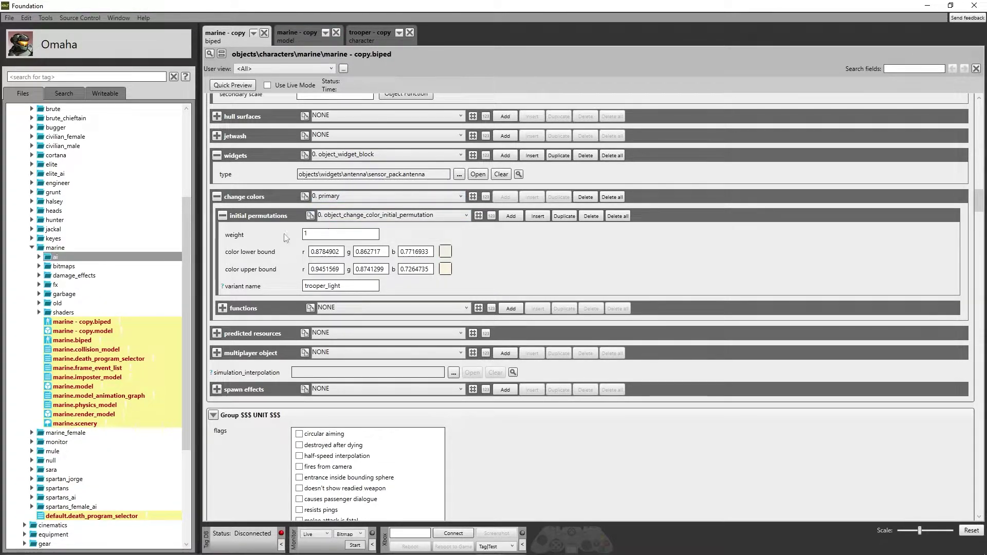
pyautogui.click(303, 38)
pyautogui.moveTo(360, 209)
pyautogui.mouseDown()
pyautogui.moveTo(347, 214)
pyautogui.moveTo(360, 239)
pyautogui.moveTo(380, 237)
pyautogui.moveTo(349, 241)
pyautogui.moveTo(368, 206)
pyautogui.moveTo(360, 170)
pyautogui.moveTo(316, 224)
pyautogui.moveTo(383, 222)
pyautogui.moveTo(325, 155)
pyautogui.moveTo(419, 177)
pyautogui.moveTo(393, 127)
pyautogui.moveTo(346, 223)
pyautogui.mouseUp()
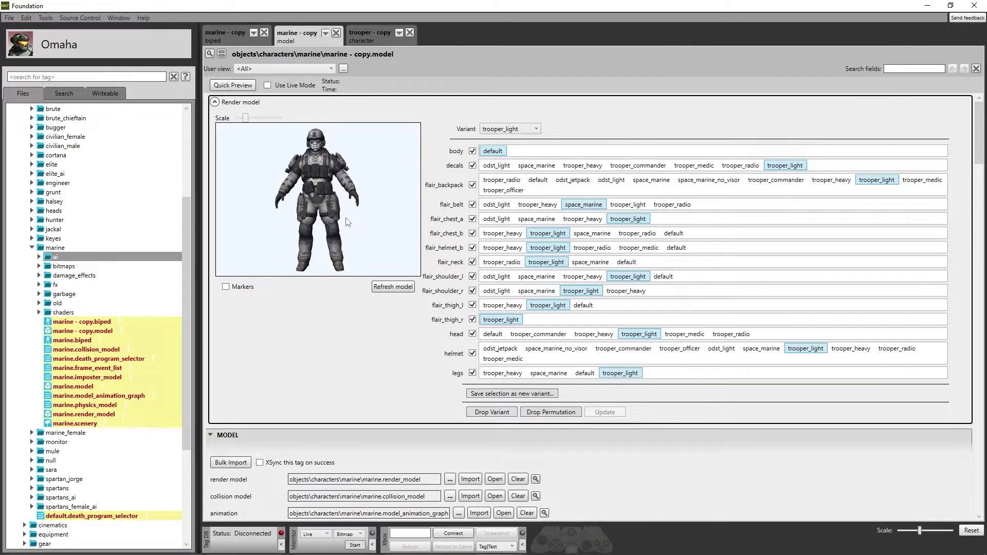
pyautogui.moveTo(370, 188); pyautogui.dragTo(387, 164)
pyautogui.click(499, 129)
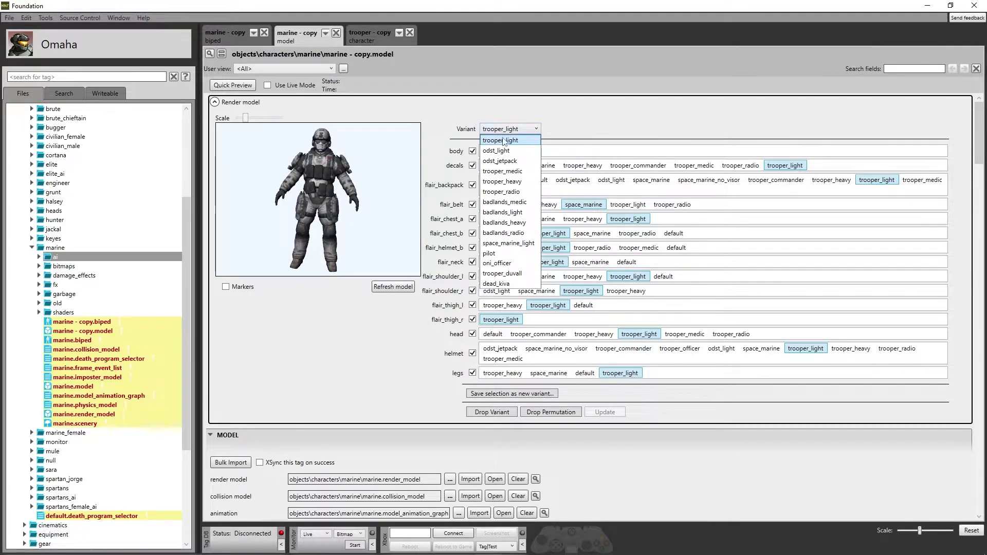
pyautogui.click(509, 151)
pyautogui.click(513, 133)
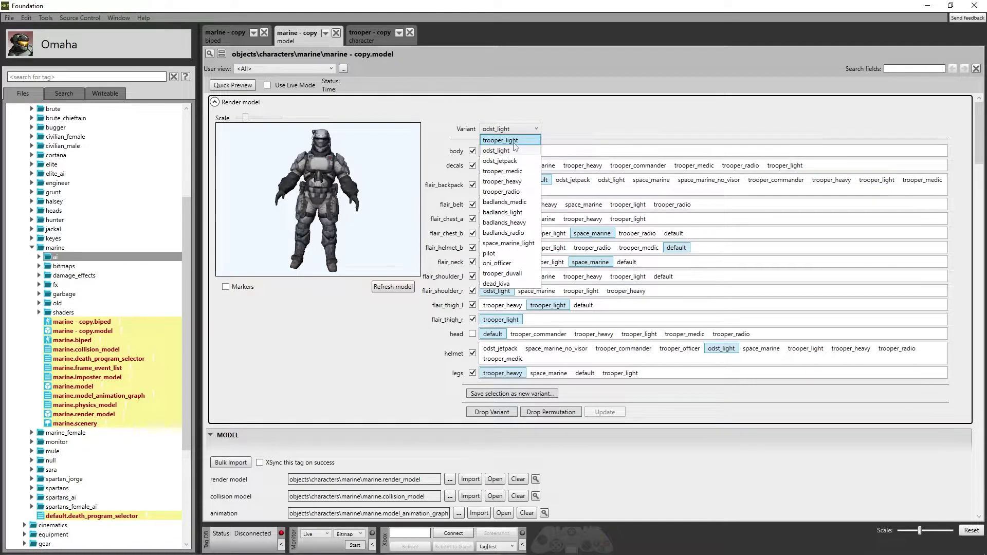
pyautogui.click(511, 161)
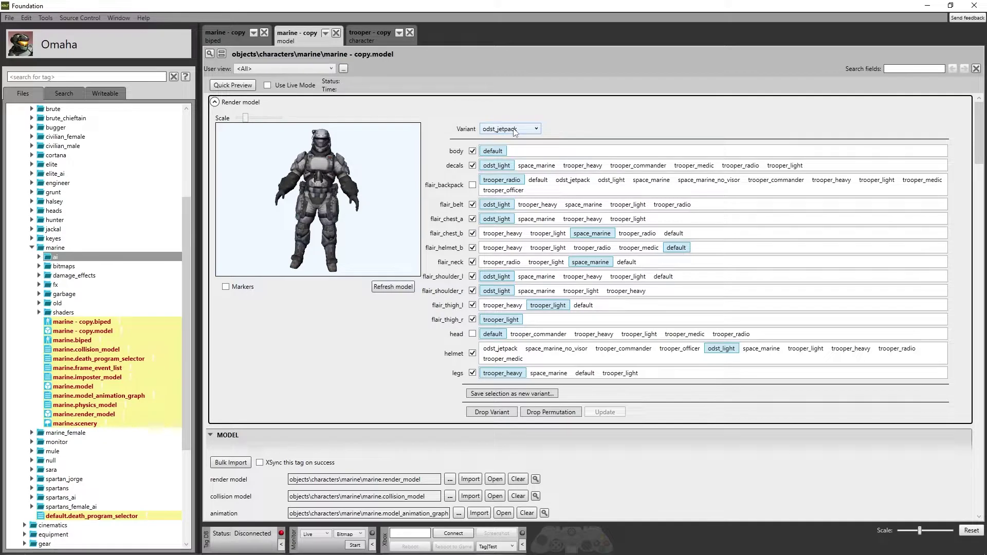
pyautogui.click(514, 131)
pyautogui.click(512, 144)
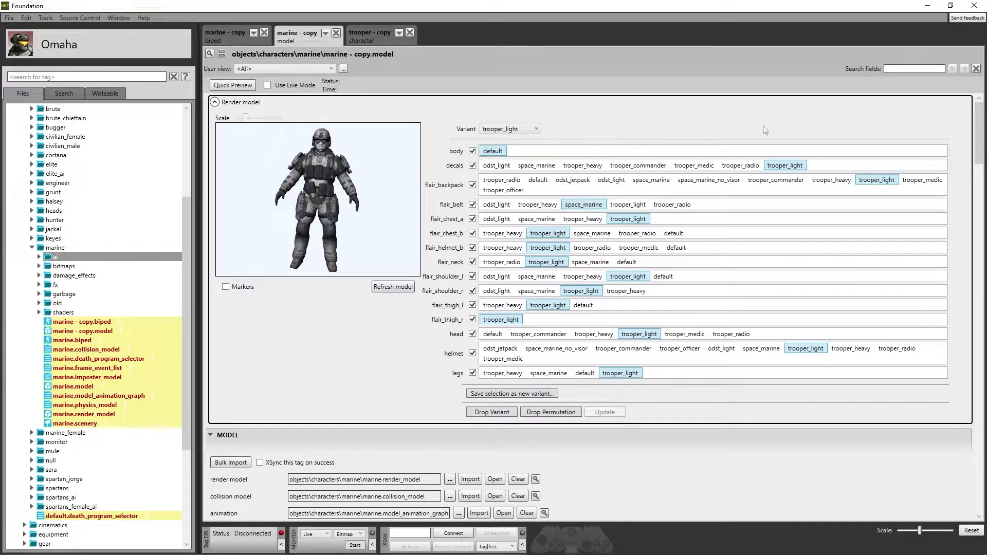
pyautogui.moveTo(984, 144); pyautogui.dragTo(985, 165)
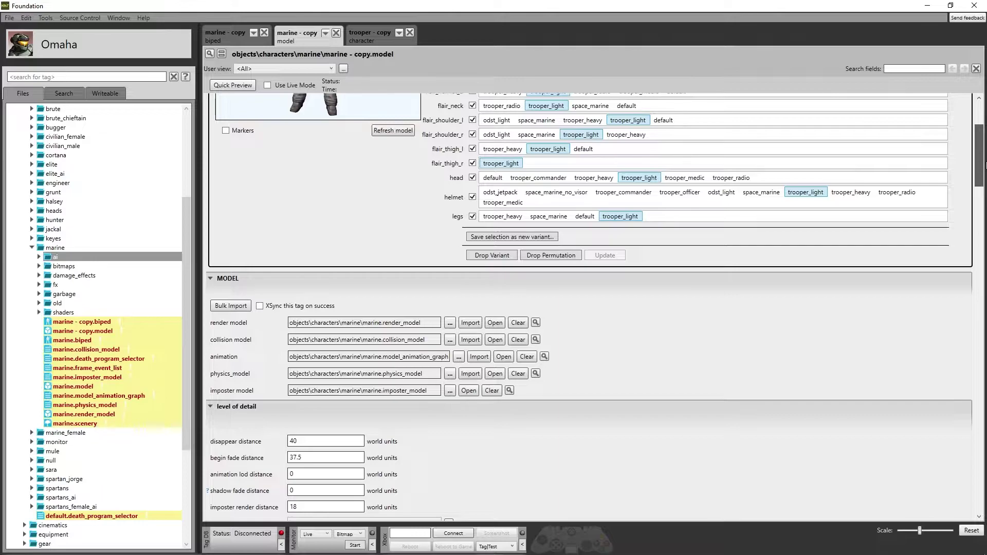
# Select variant 0. trooper_light to show its body region and default permutation at probability 0
pyautogui.moveTo(985, 164); pyautogui.dragTo(985, 224)
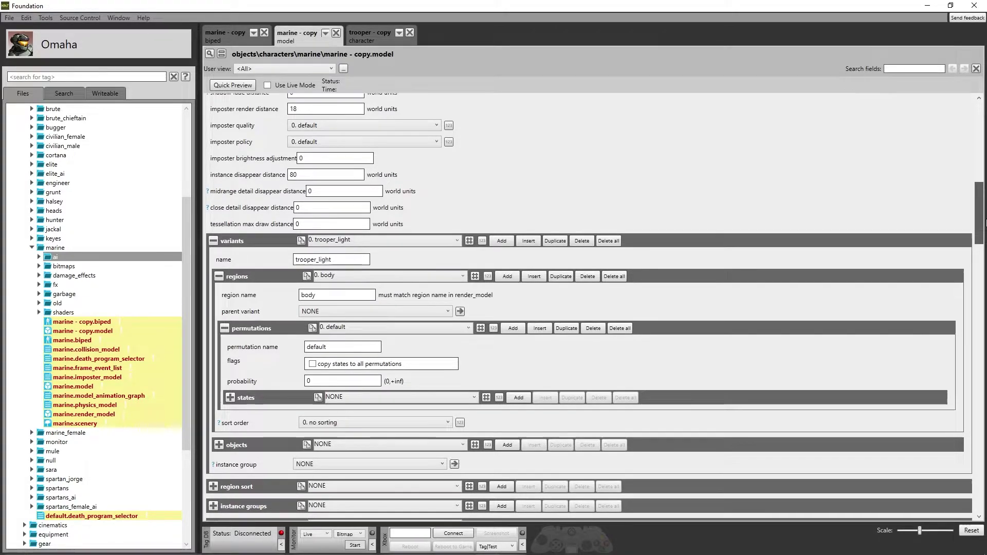
pyautogui.scroll(-1, 431, 216)
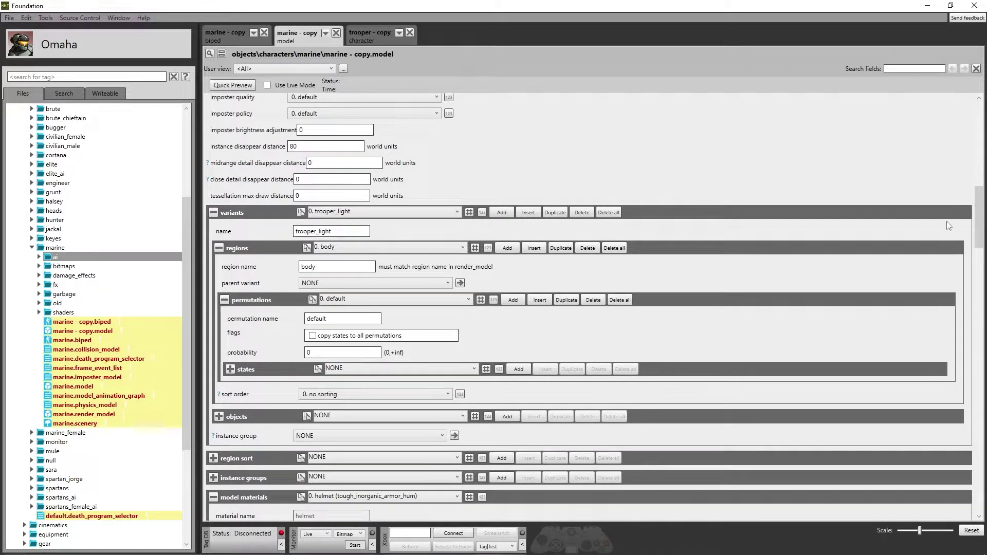
pyautogui.click(431, 216)
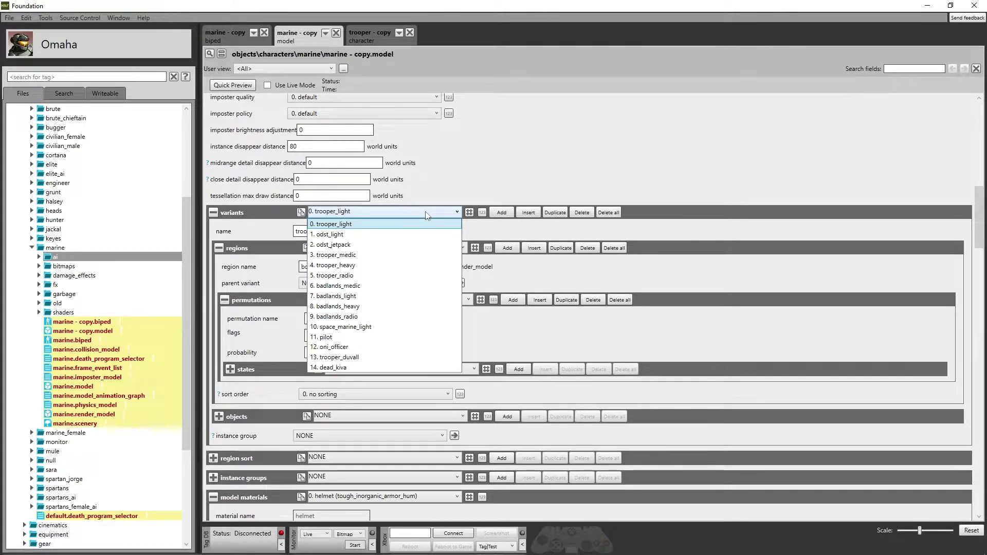
pyautogui.click(422, 223)
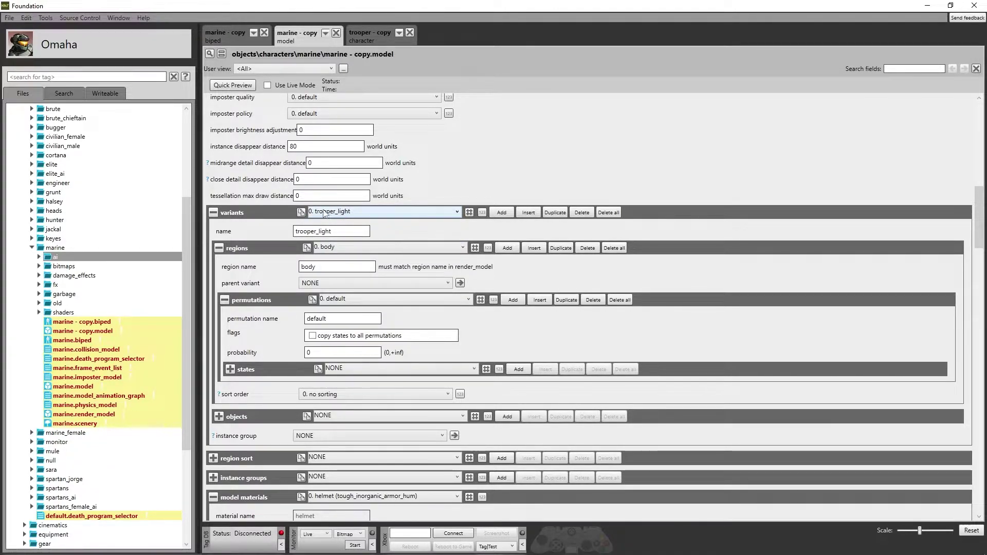
pyautogui.click(373, 247)
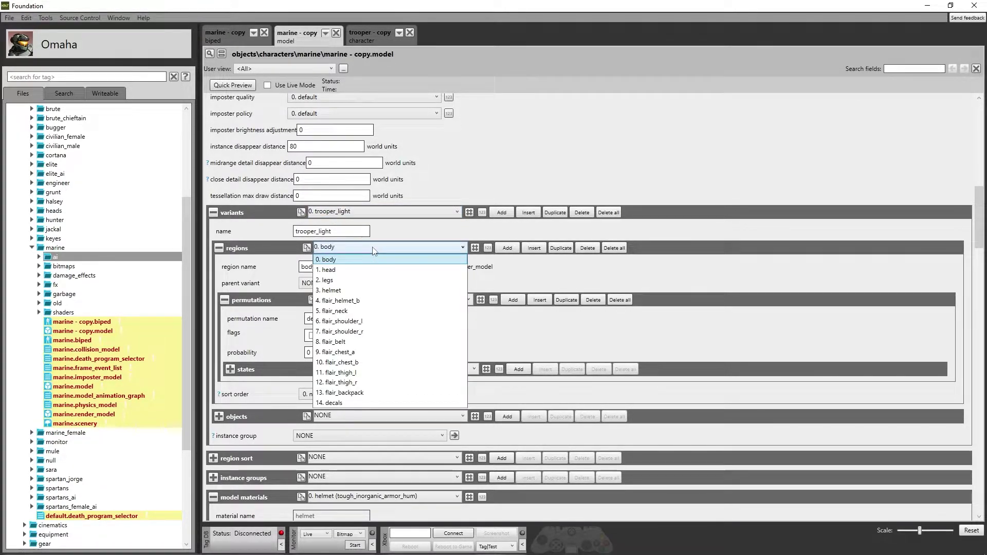
pyautogui.click(372, 249)
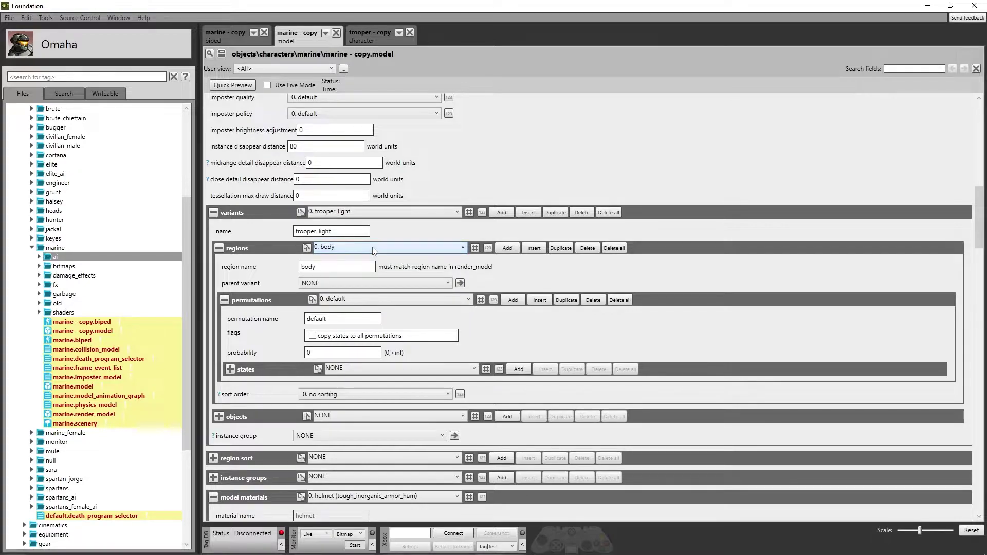
pyautogui.click(364, 213)
pyautogui.click(396, 223)
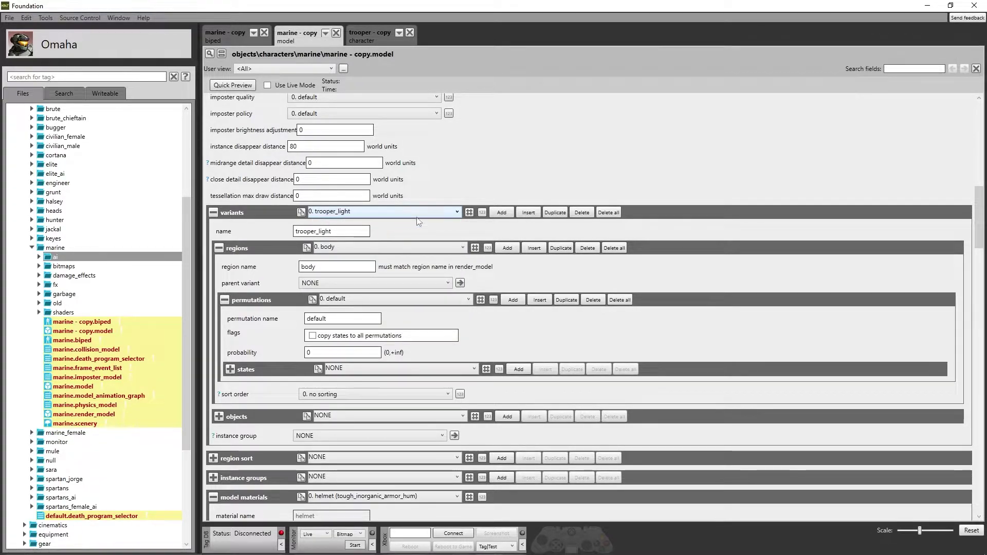
# Duplicate the trooper_light variant as variant 15 and rename it trooper_custom
pyautogui.click(556, 213)
pyautogui.scroll(-2, 555, 215)
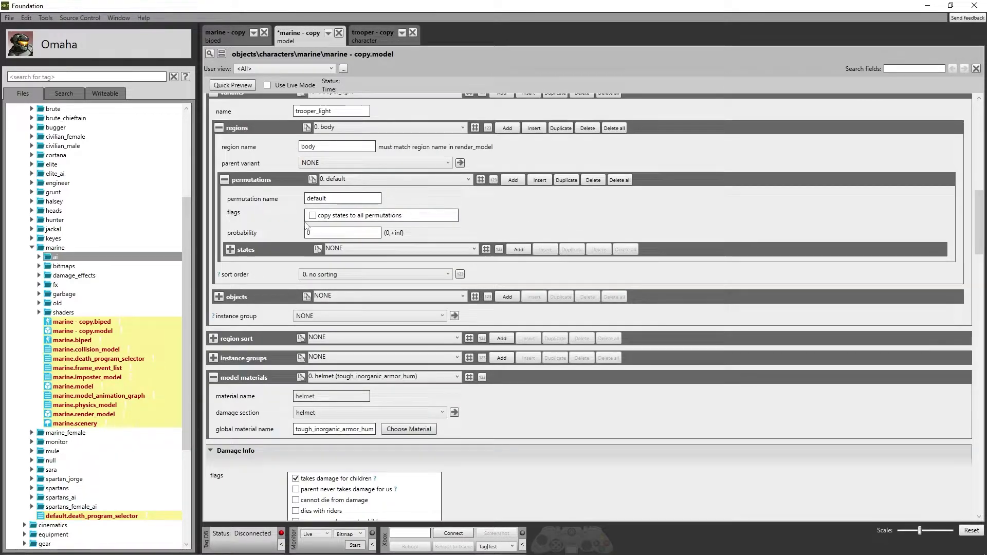
pyautogui.scroll(3, 981, 207)
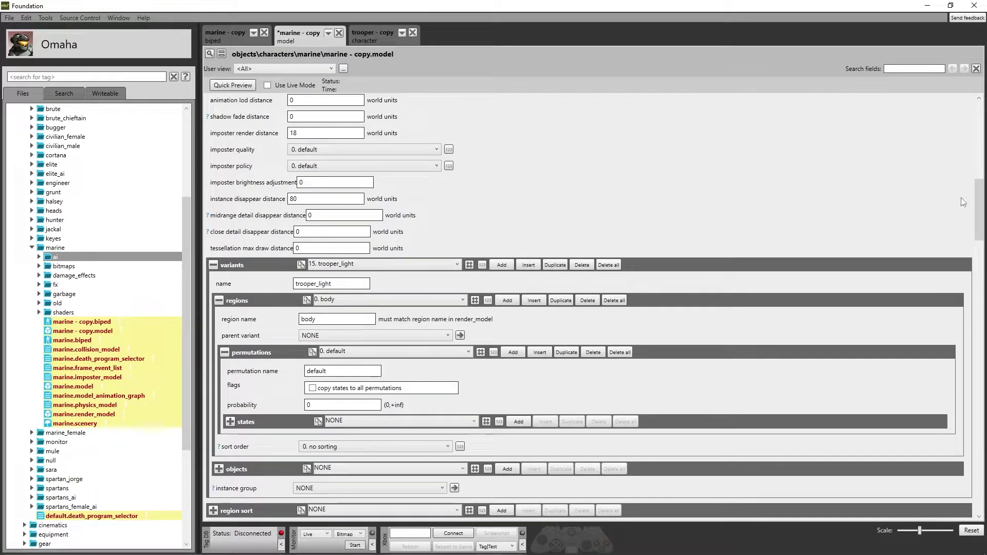
pyautogui.click(383, 263)
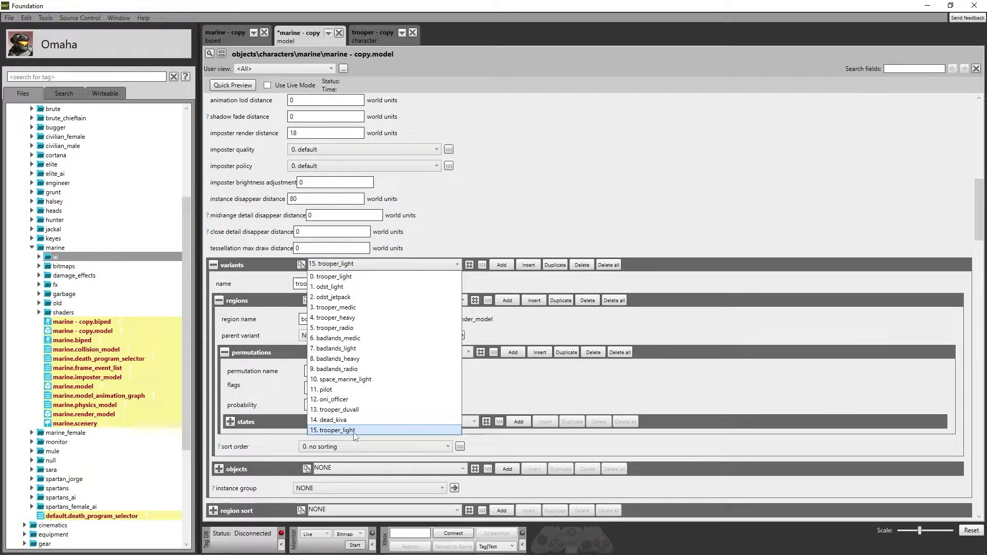
pyautogui.click(338, 431)
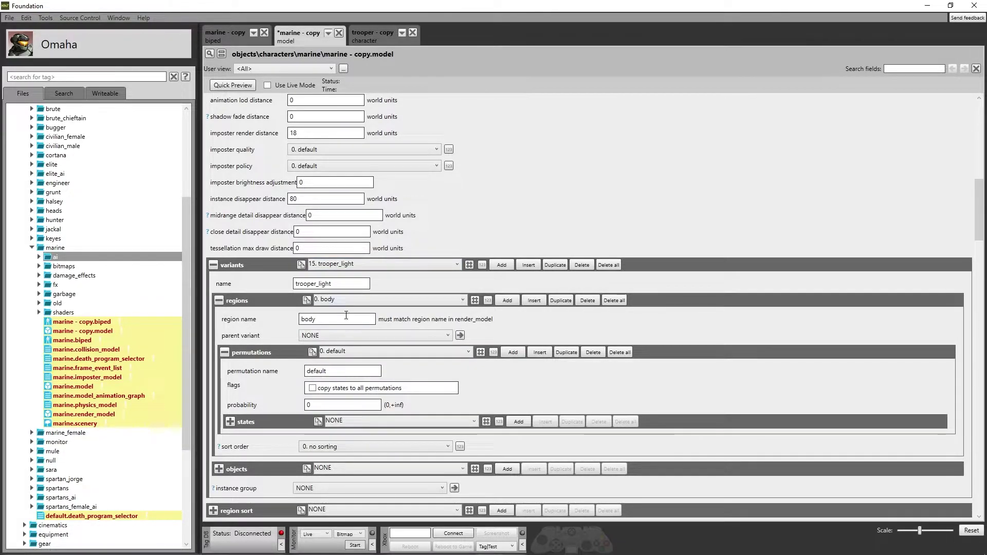
pyautogui.moveTo(330, 283); pyautogui.dragTo(318, 284)
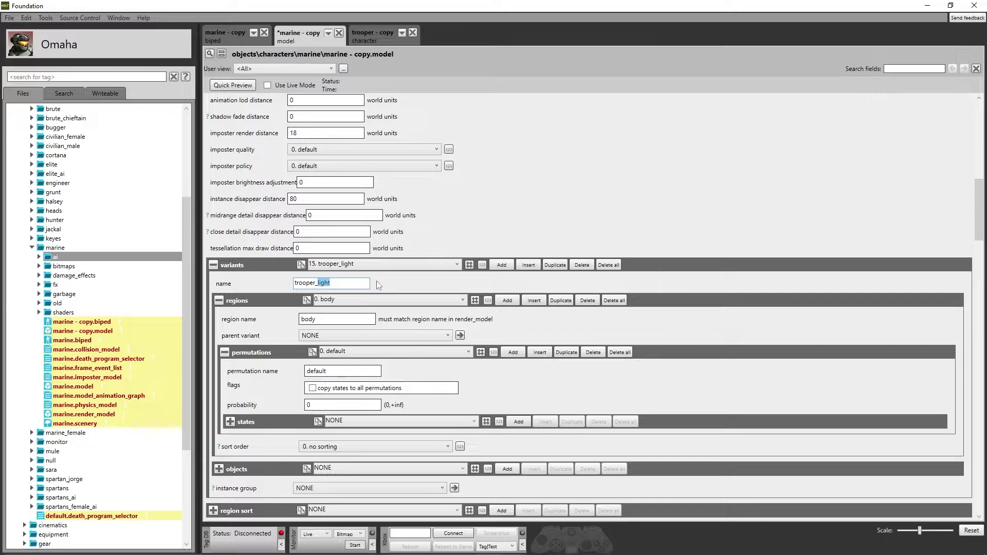
pyautogui.write('custom')
pyautogui.click(384, 266)
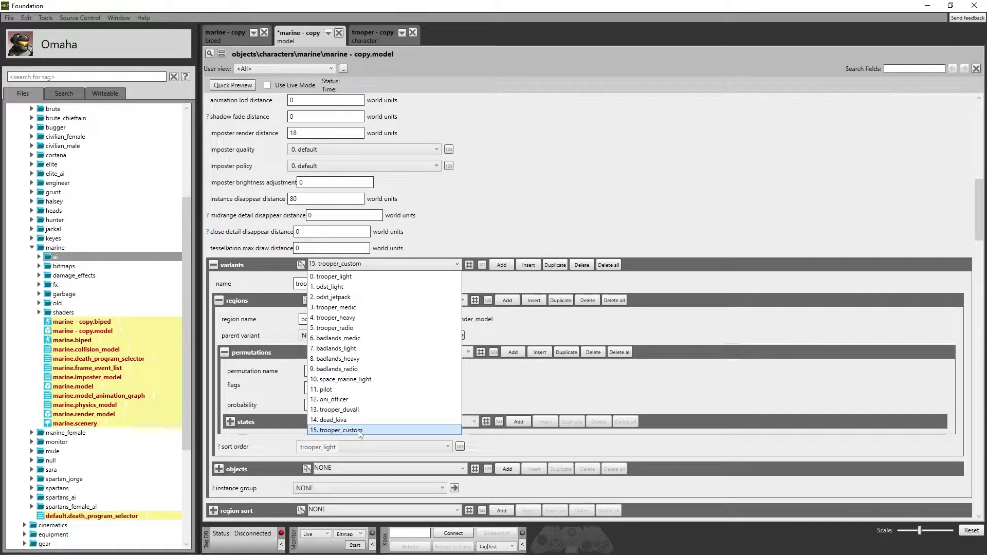
pyautogui.press('Escape')
# Give the trooper_custom body region's default permutation a probability of 1
pyautogui.click(362, 301)
pyautogui.press('Escape')
pyautogui.scroll(-6, 383, 301)
pyautogui.scroll(-4, 383, 302)
pyautogui.scroll(8, 383, 302)
pyautogui.scroll(-1, 383, 301)
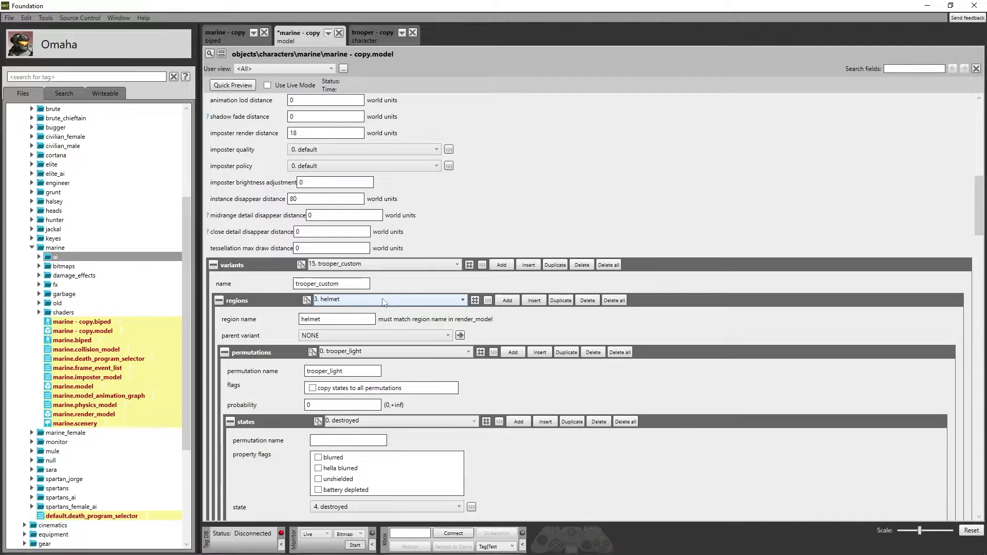
pyautogui.scroll(1, 383, 302)
pyautogui.scroll(1, 383, 301)
pyautogui.click(365, 352)
pyautogui.click(371, 352)
pyautogui.click(275, 407)
pyautogui.write('1')
# Switch to the head region and review its trooper_medic permutation and probability value
pyautogui.click(363, 304)
pyautogui.click(363, 305)
pyautogui.scroll(-1, 363, 306)
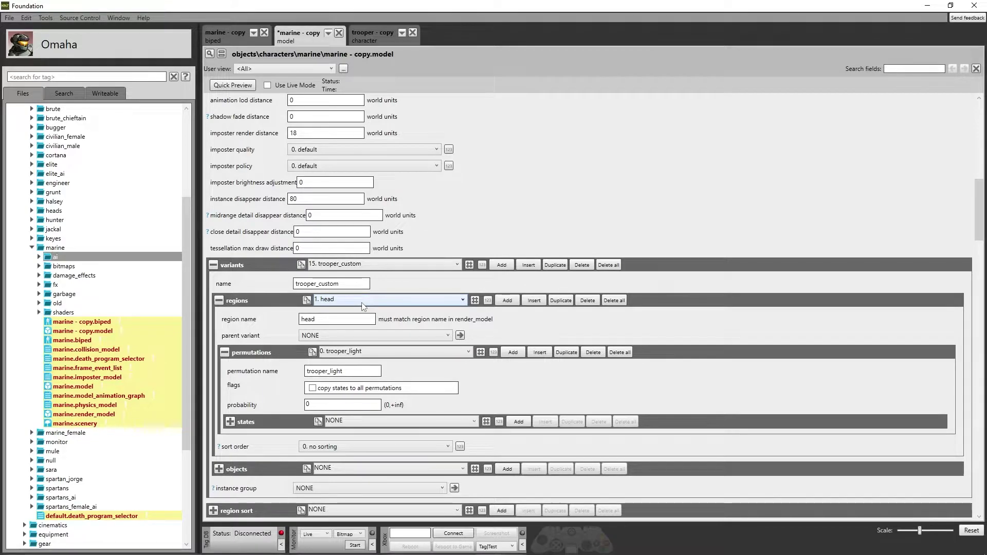
pyautogui.click(350, 352)
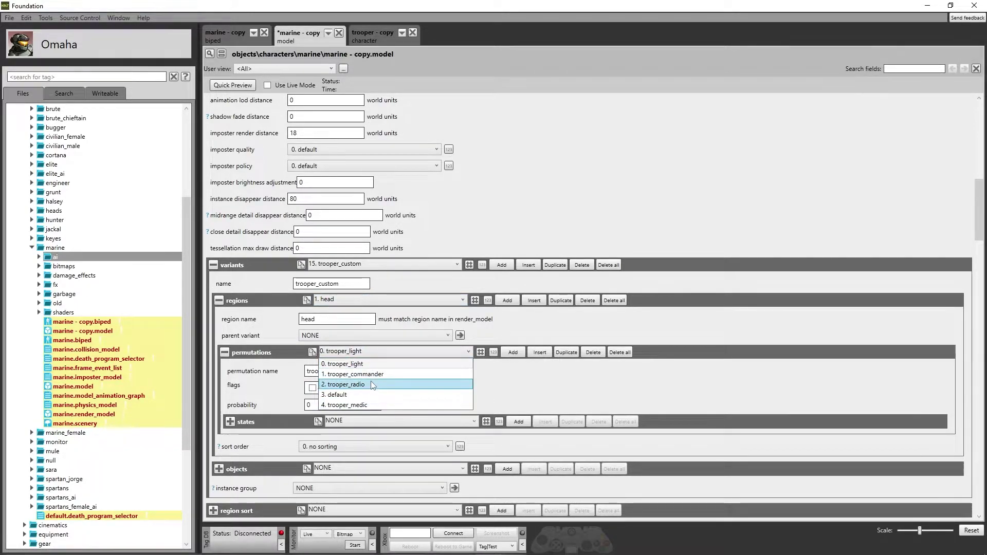
pyautogui.click(363, 405)
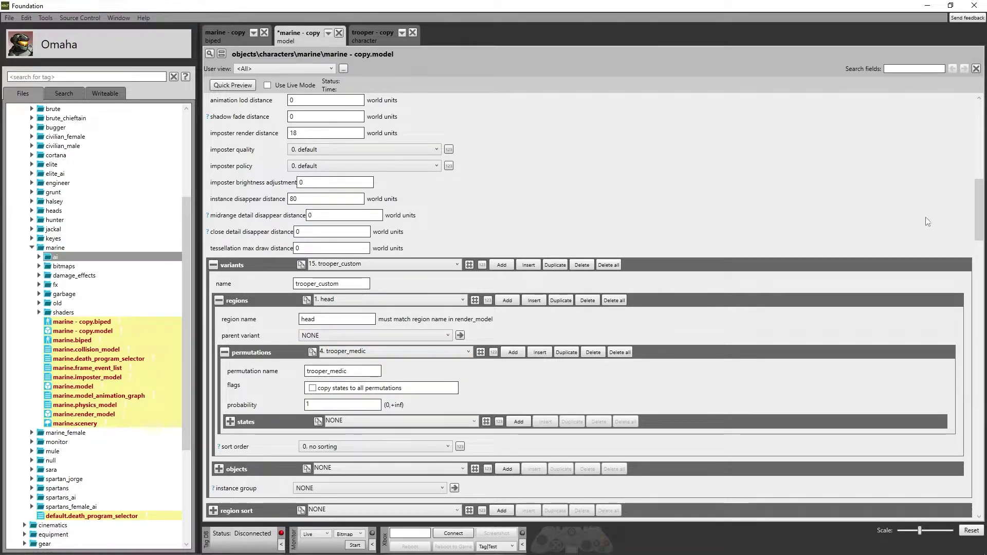
pyautogui.scroll(-3, 973, 220)
pyautogui.click(354, 291)
pyautogui.click(329, 347)
pyautogui.scroll(2, 363, 293)
pyautogui.scroll(2, 363, 293)
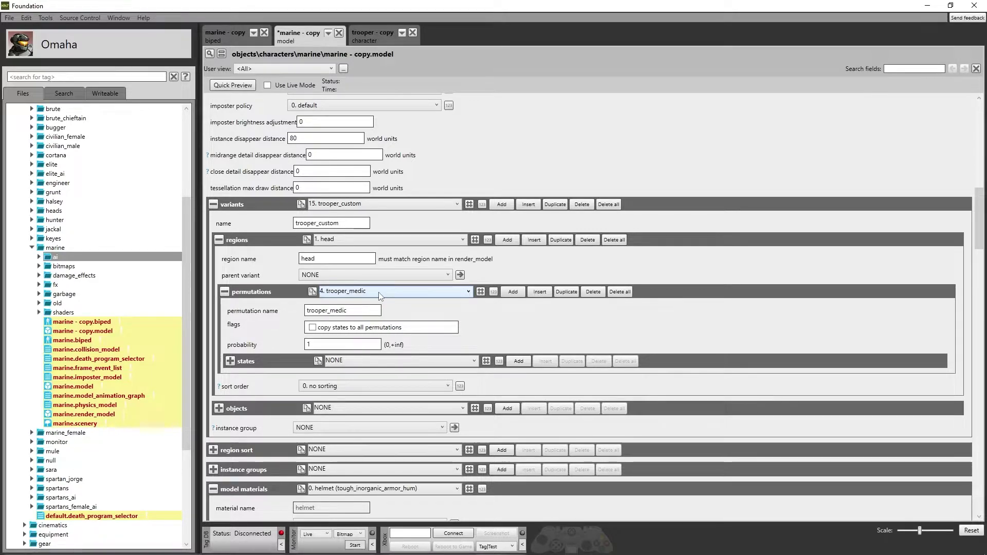
pyautogui.scroll(-3, 380, 296)
pyautogui.scroll(-1, 381, 296)
pyautogui.moveTo(354, 344); pyautogui.dragTo(299, 347)
# Review the legs region's permutations, keeping trooper_light
pyautogui.click(293, 347)
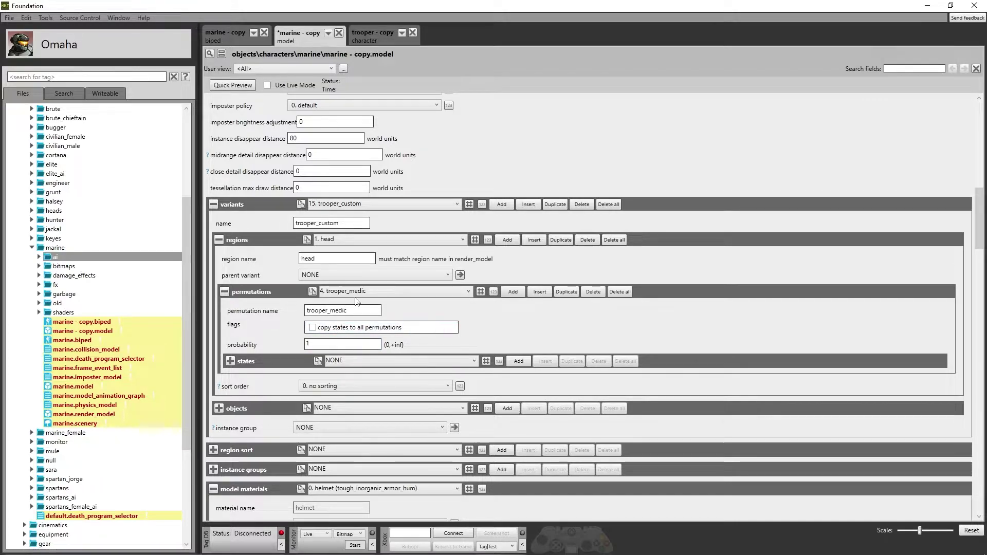
pyautogui.click(360, 239)
pyautogui.click(360, 268)
pyautogui.click(366, 292)
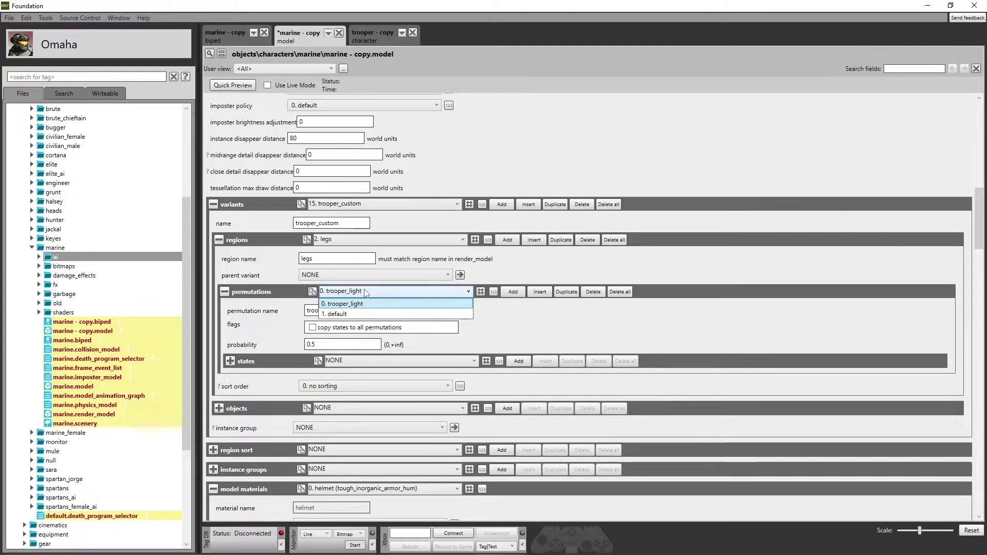
pyautogui.click(360, 304)
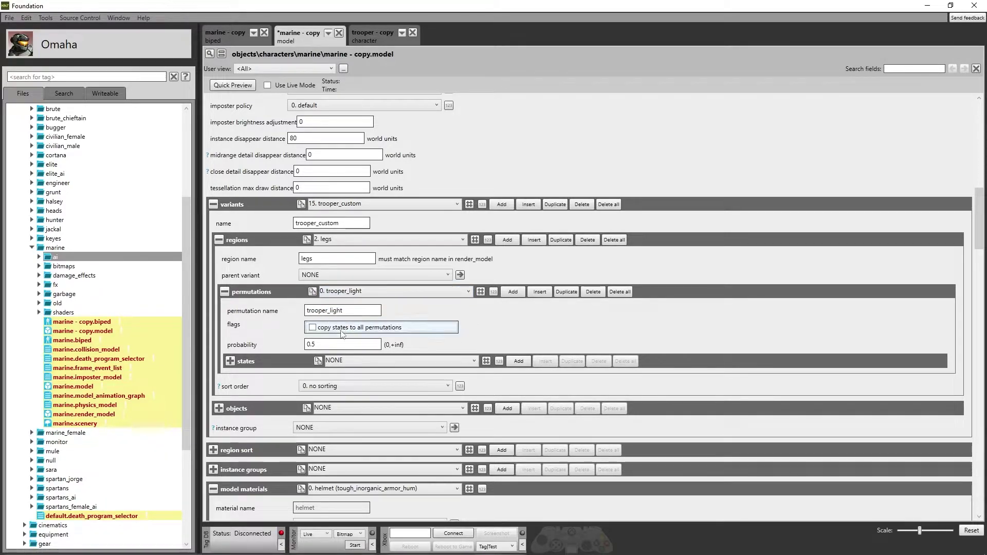
pyautogui.scroll(-1, 366, 296)
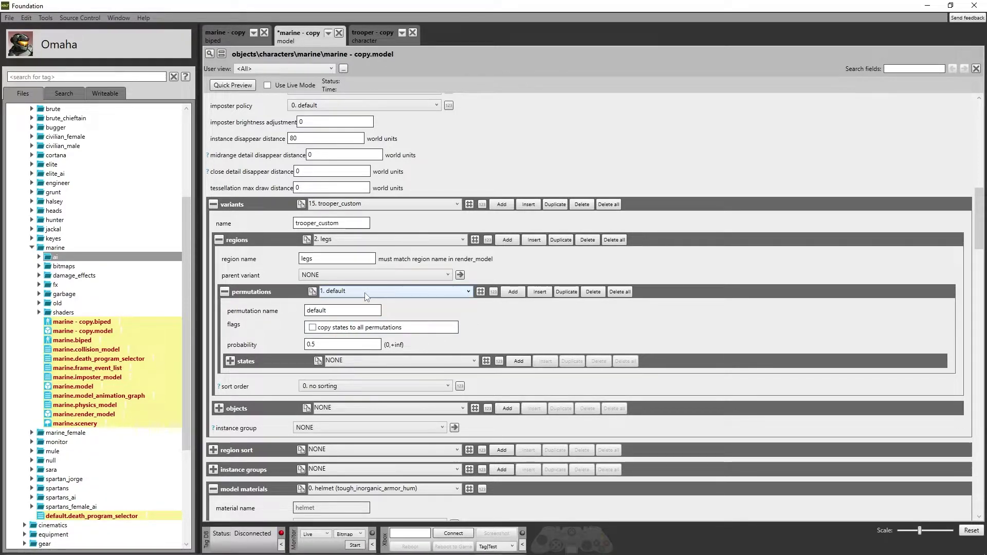
pyautogui.scroll(1, 367, 297)
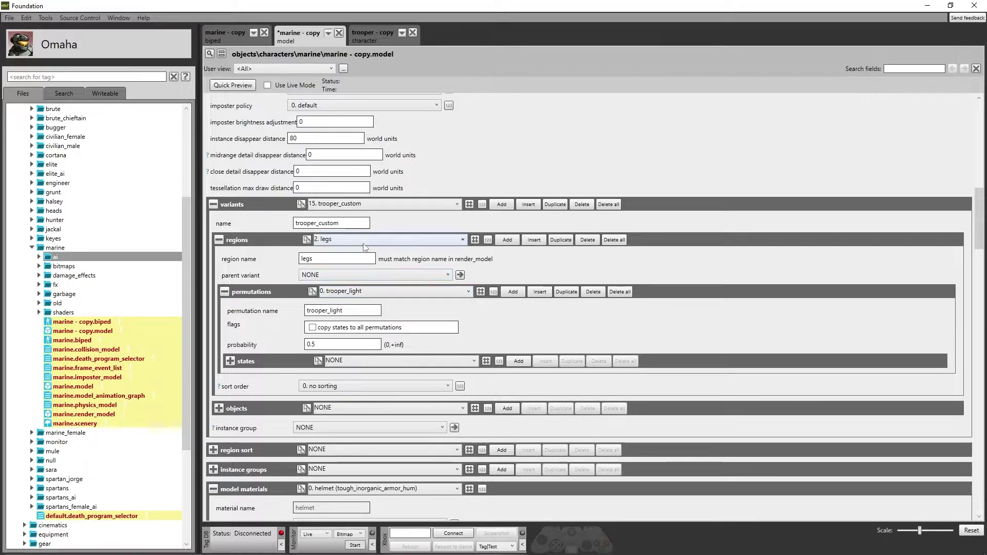
# Set the helmet region's trooper_light permutation probability to 1, leaving the state as destroyed
pyautogui.click(368, 240)
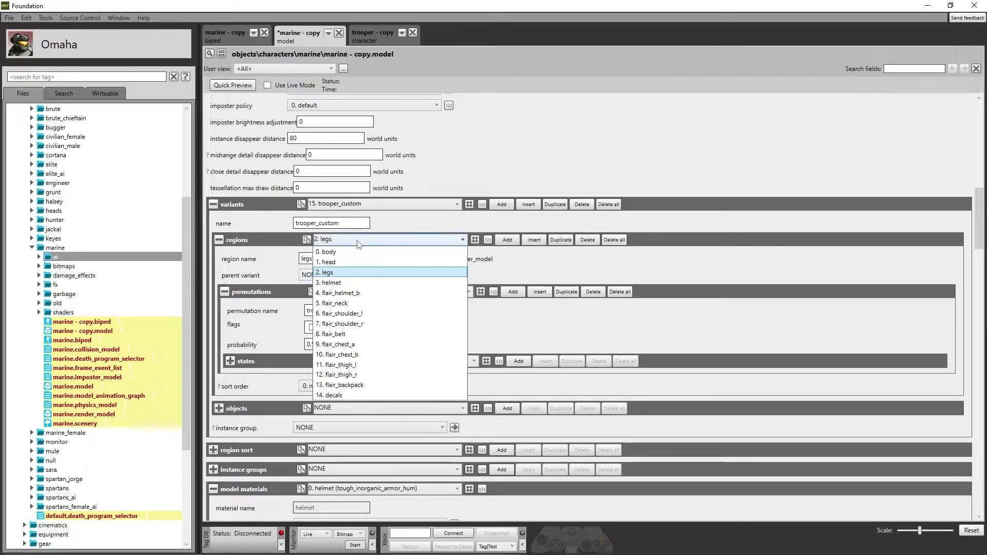
pyautogui.click(368, 283)
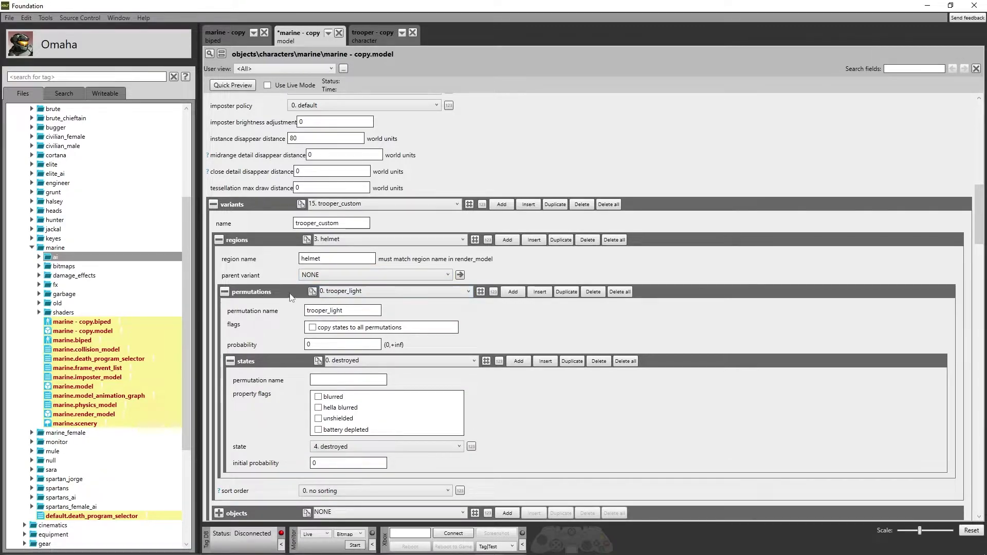
pyautogui.click(385, 292)
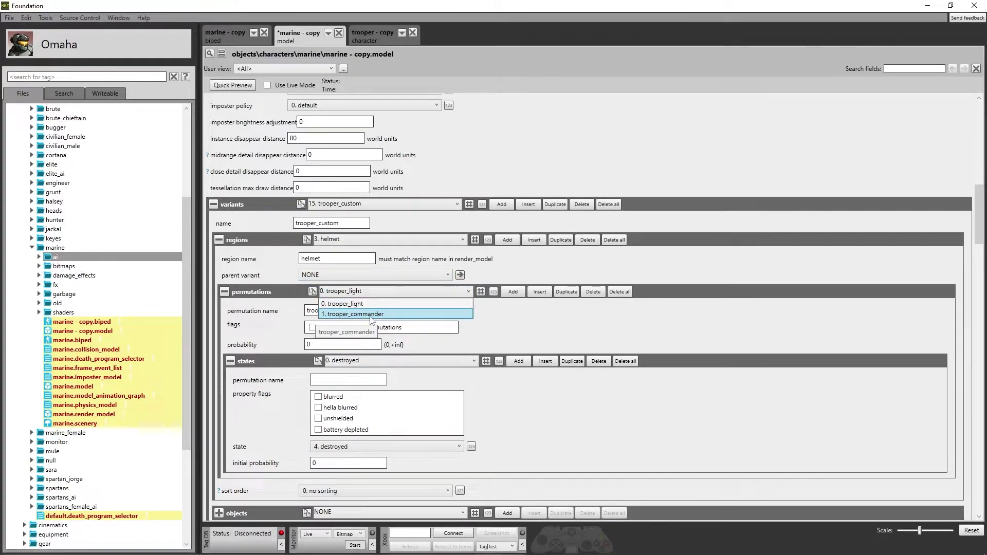
pyautogui.click(371, 314)
pyautogui.click(308, 345)
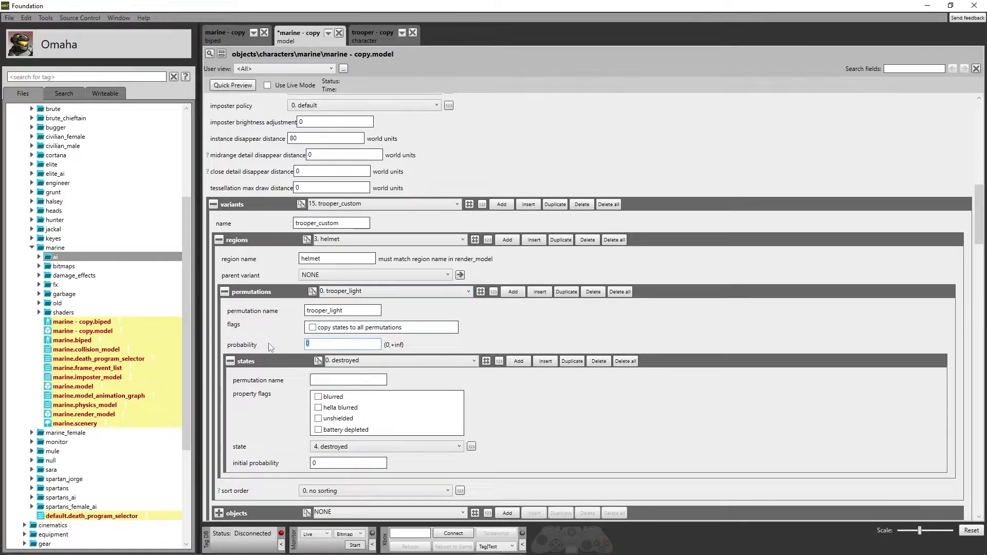
pyautogui.click(360, 362)
pyautogui.click(377, 364)
pyautogui.click(367, 447)
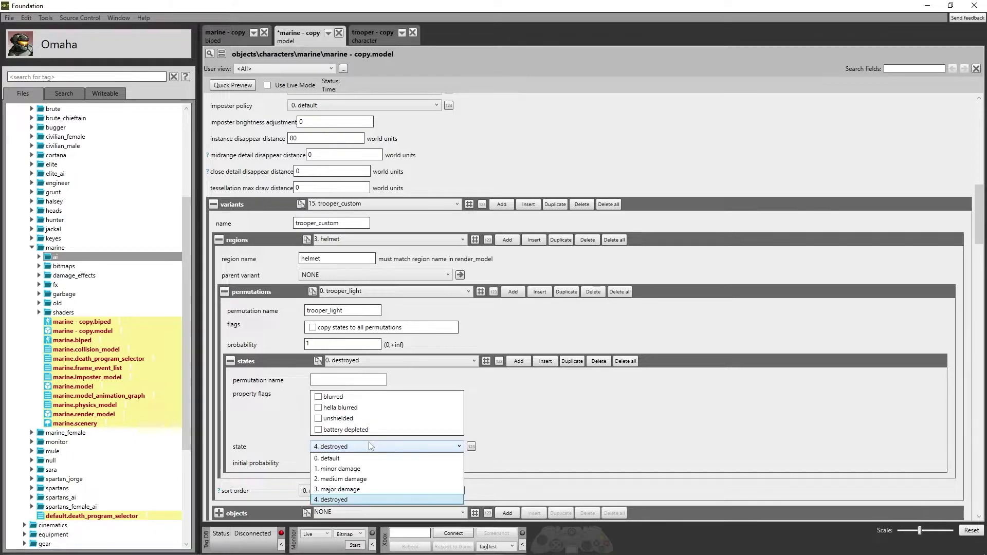
pyautogui.click(342, 500)
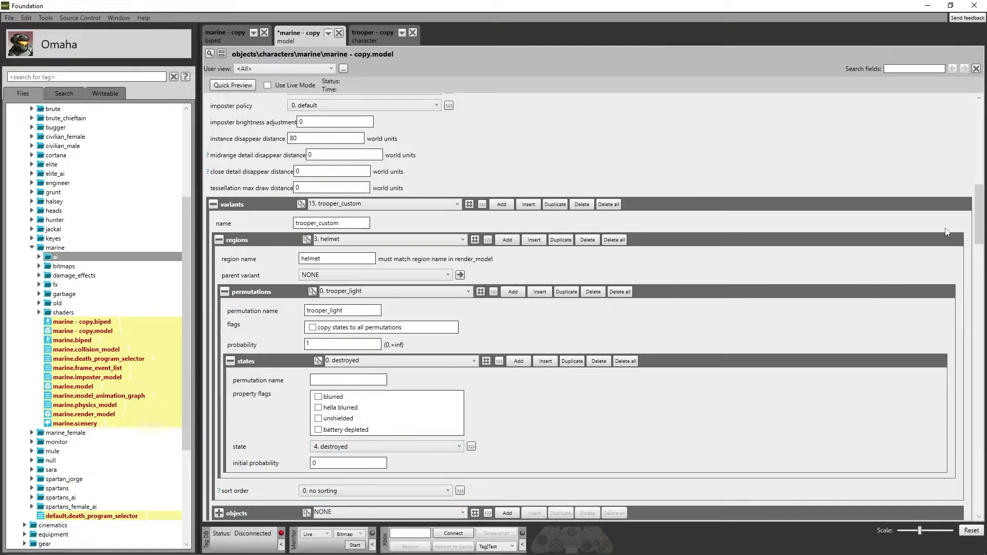
pyautogui.moveTo(982, 220)
pyautogui.mouseDown()
pyautogui.moveTo(982, 238)
pyautogui.moveTo(982, 228)
pyautogui.mouseUp()
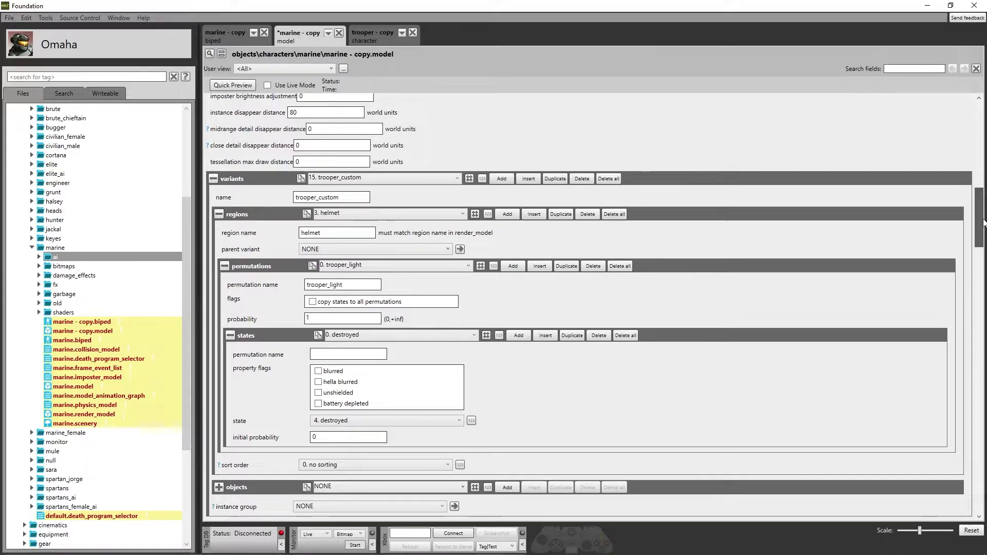
pyautogui.moveTo(983, 222); pyautogui.dragTo(983, 221)
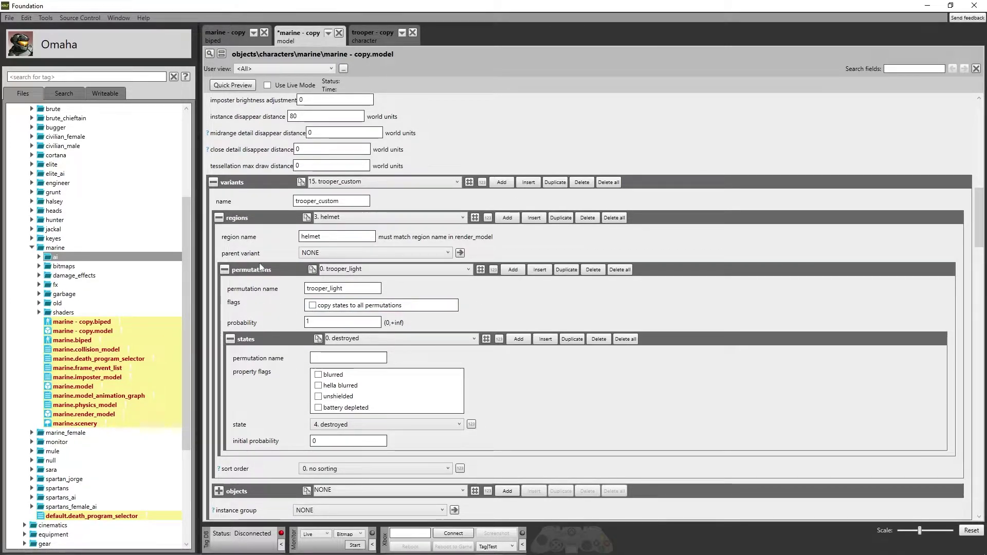